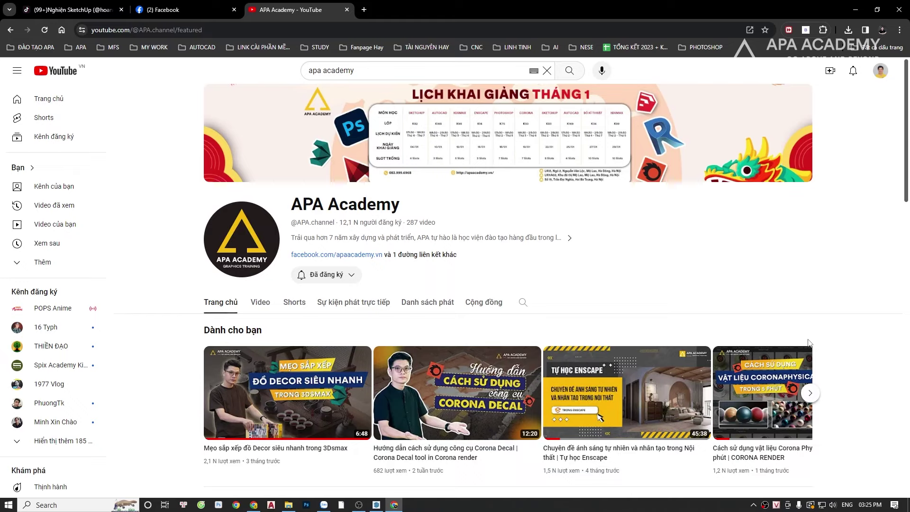
Minimize Chrome to bring the SketchUp house model back into view.
left_click(855, 11)
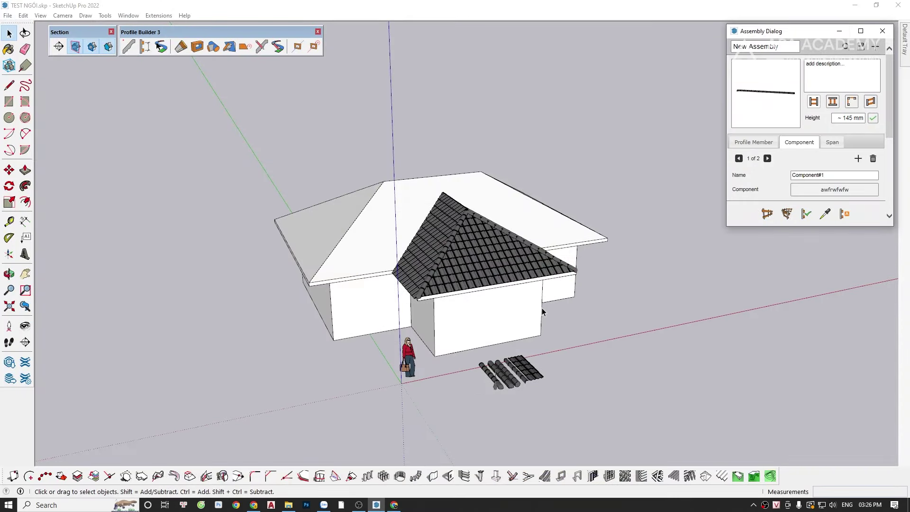
Close the Assembly Dialog and delete the tile rows covering the front hip roof.
middle_click_drag(543, 311, 509, 298)
middle_click_drag(565, 333, 563, 314)
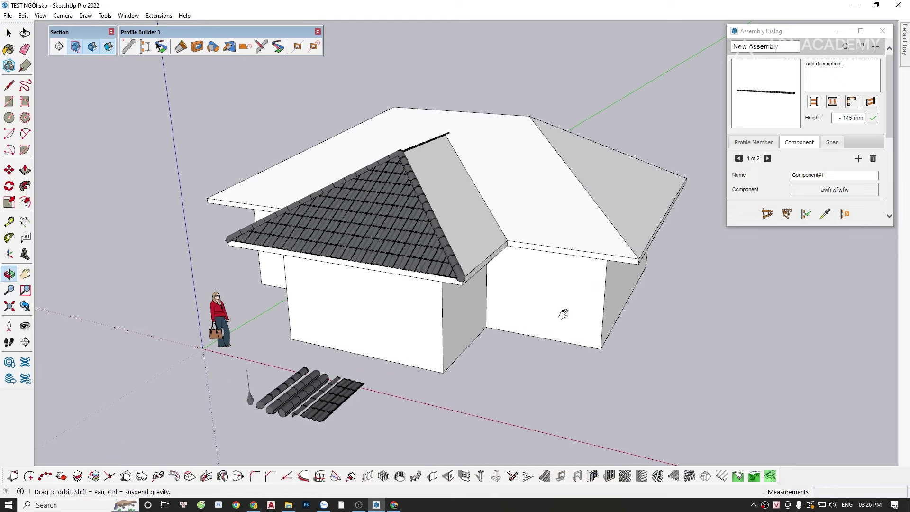
left_click(882, 31)
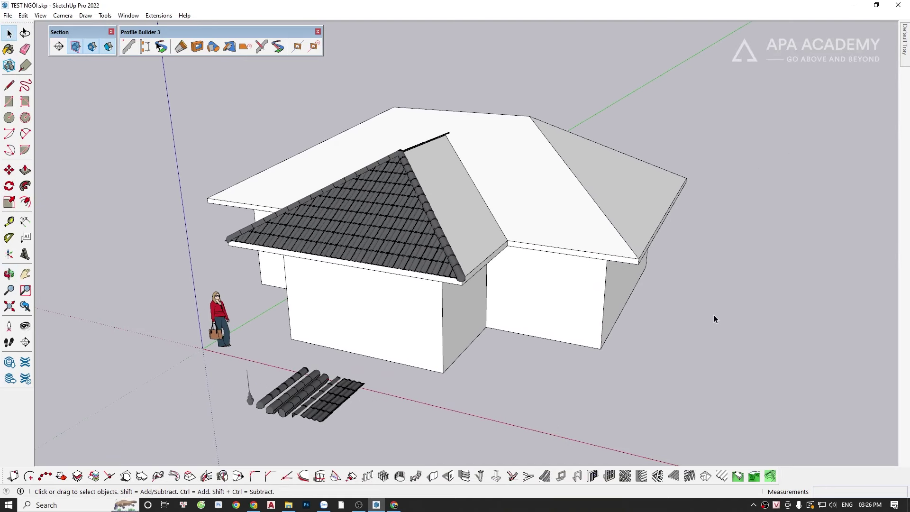
left_click(386, 209)
scroll(408, 197, "up", 2)
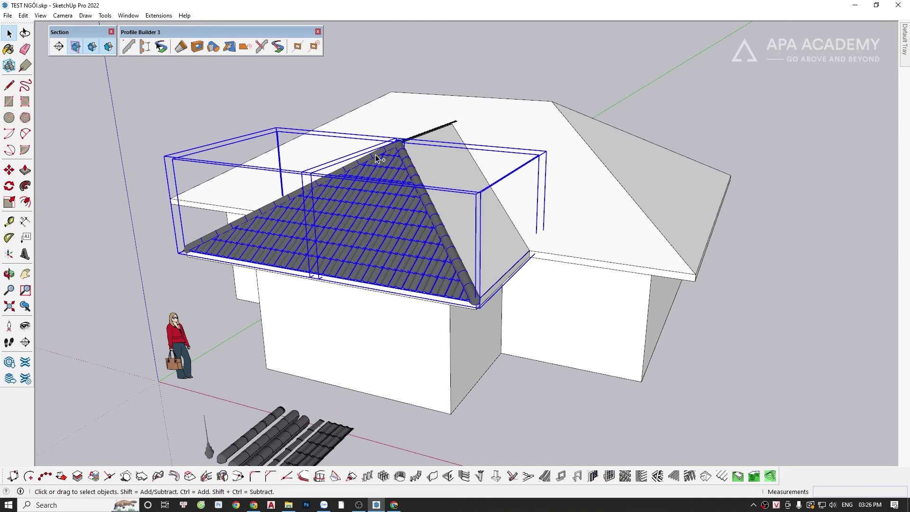
middle_click_drag(375, 155, 527, 200)
middle_click_drag(357, 175, 287, 189)
scroll(266, 227, "down", 2)
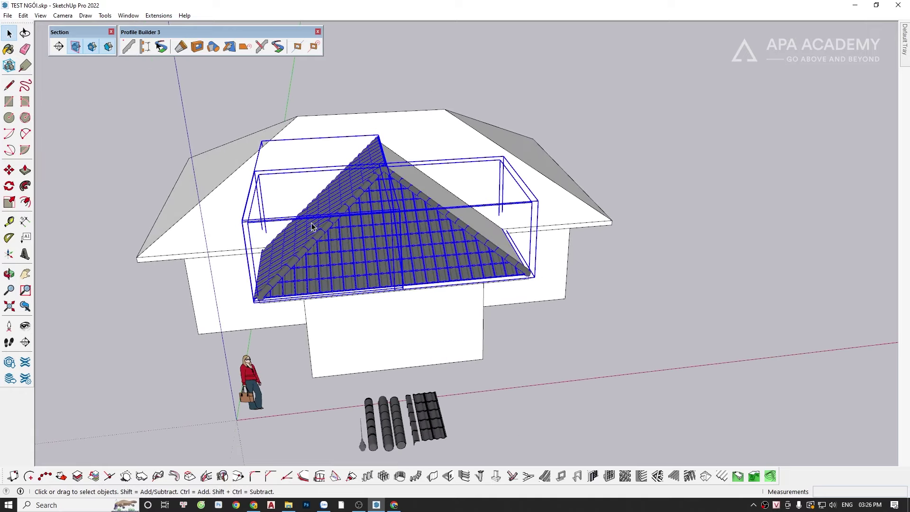
key("Delete")
scroll(405, 387, "down", 2)
Delete the loose tile sample pieces lying beside the house.
left_click(354, 385)
middle_click_drag(354, 385, 417, 370)
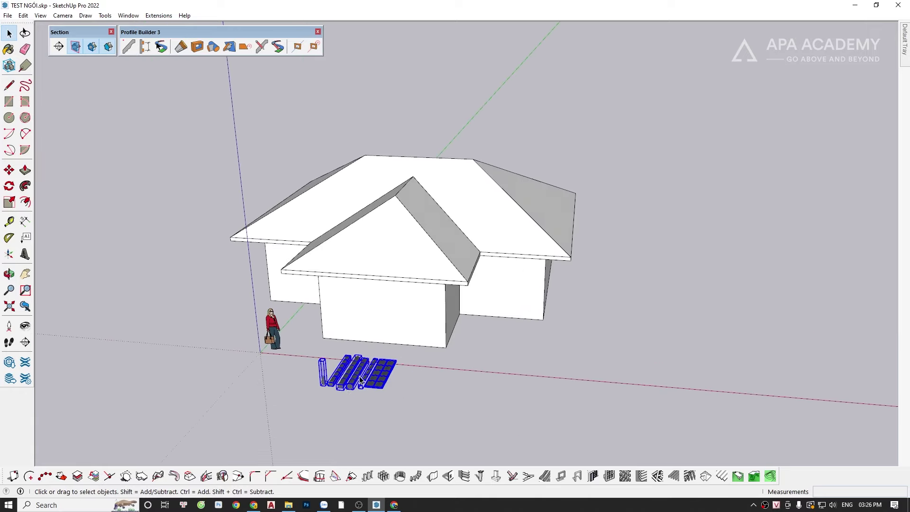
key("Delete")
left_click(290, 506)
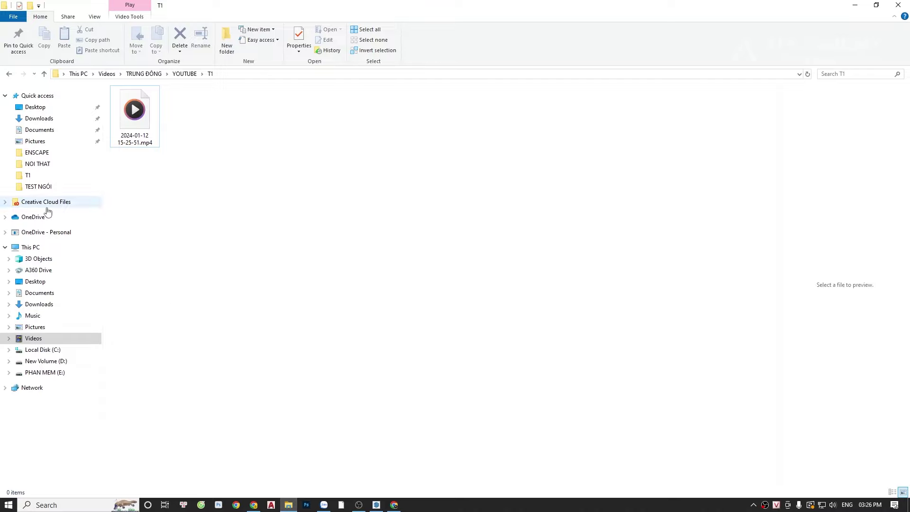
Locate Zorro-2.0.0.rbz in the TEST NGÓI folder, then return to SketchUp.
left_click(39, 187)
left_click(438, 285)
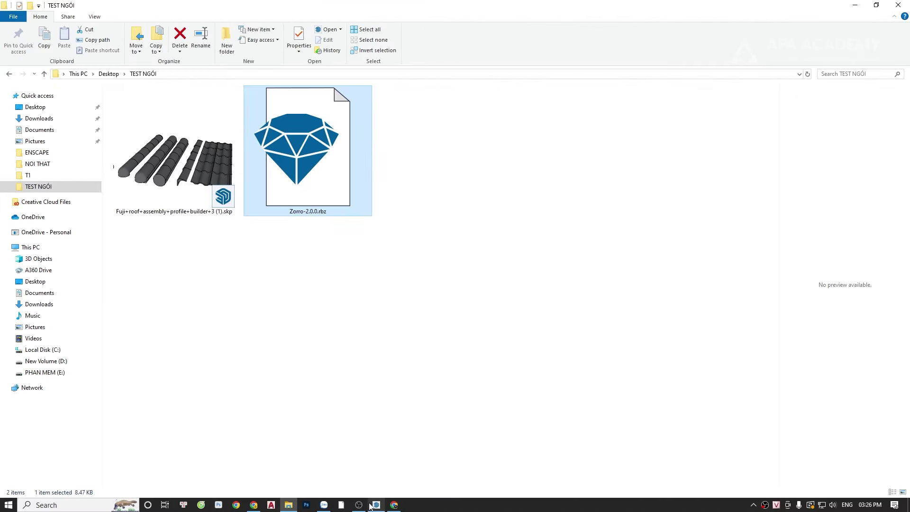
left_click(376, 505)
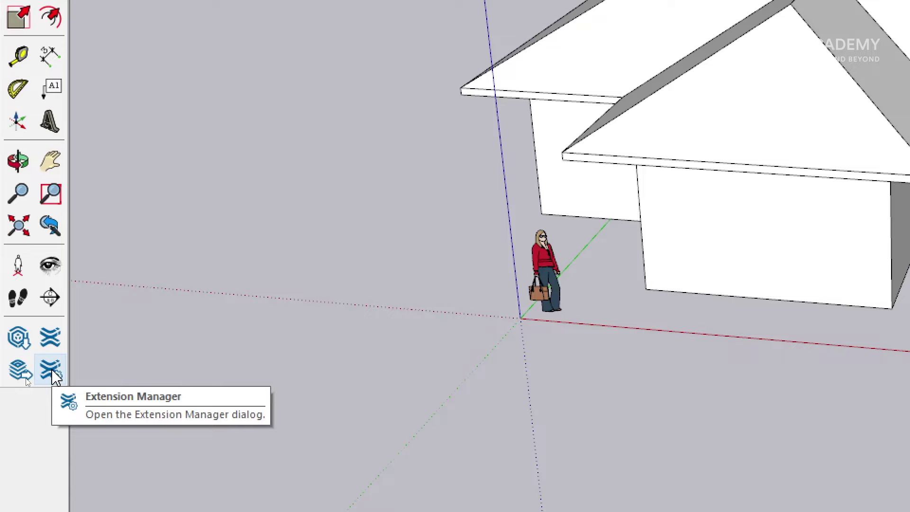
Install Zorro-2.0.0.rbz from file through the Extension Manager.
left_click(51, 370)
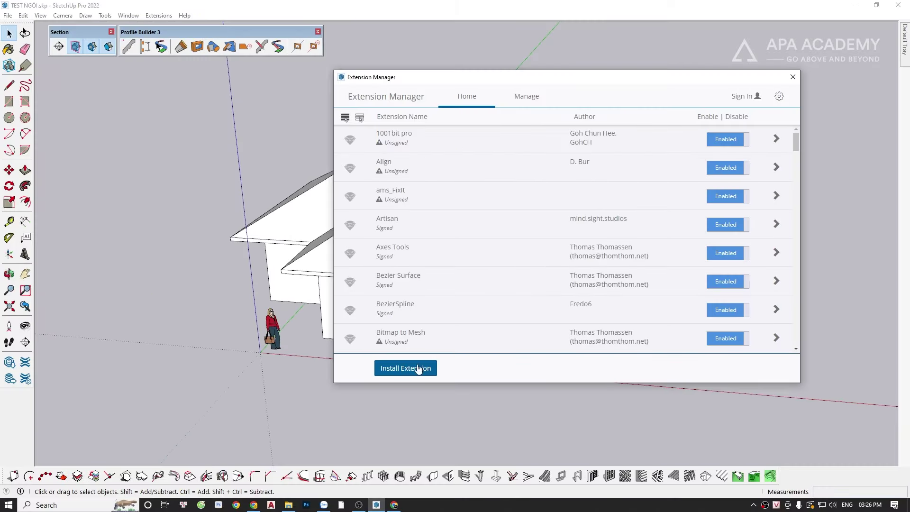
left_click(414, 370)
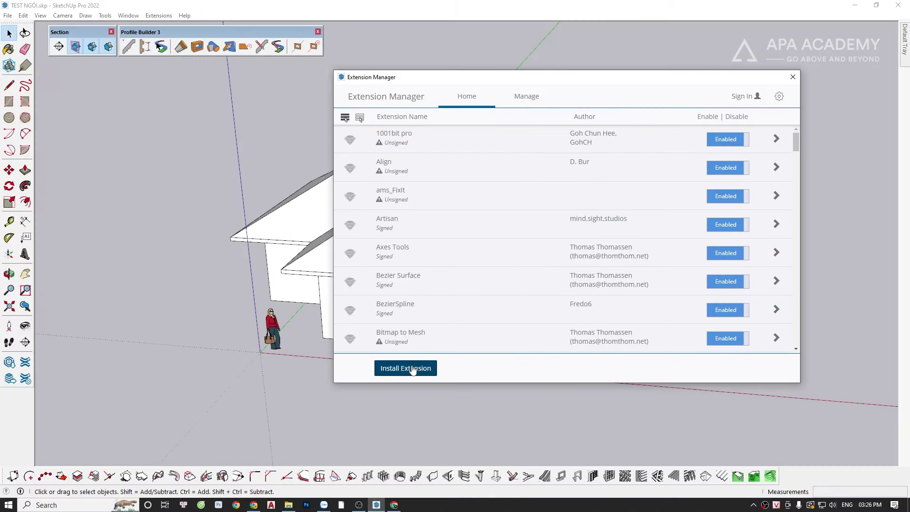
left_click(413, 370)
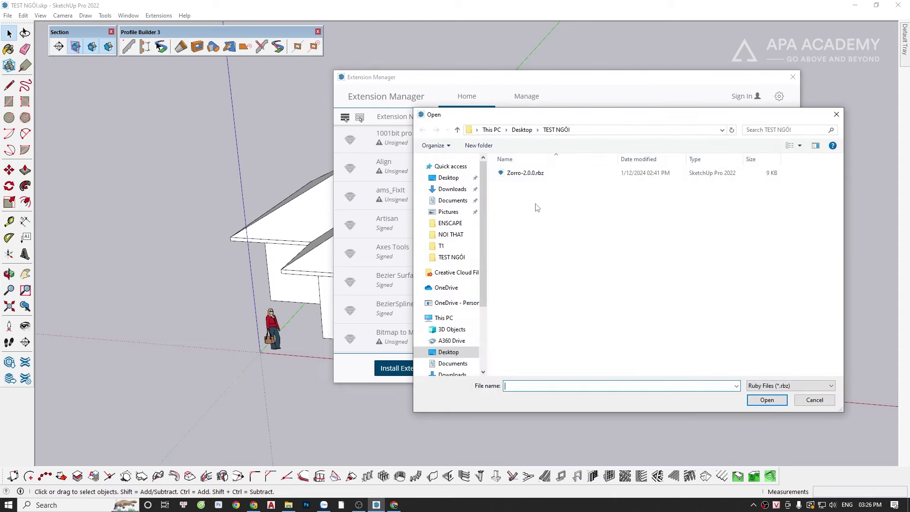
left_click(534, 176)
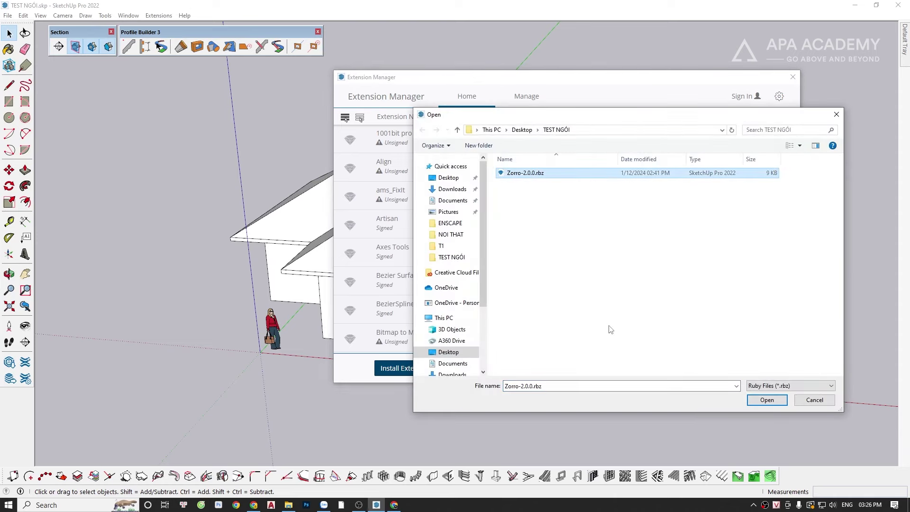
left_click(766, 399)
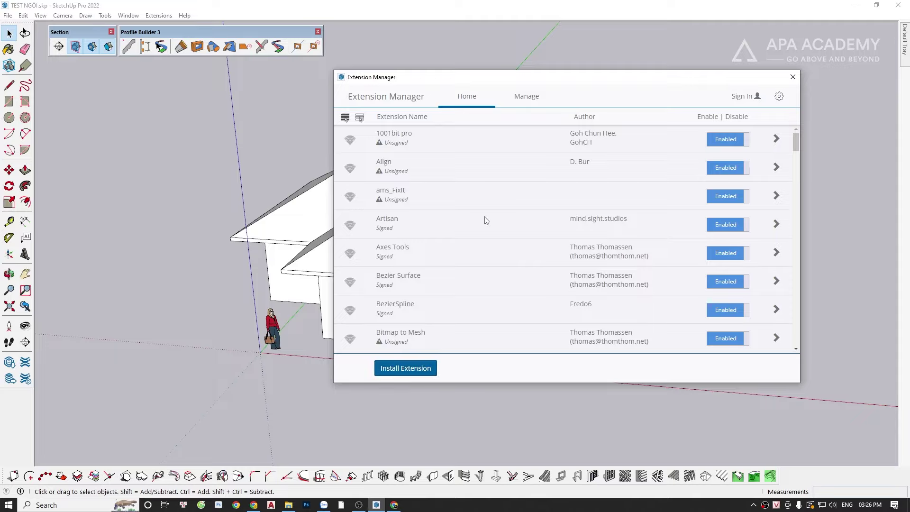
Close Extension Manager and drag the Fuji roof assembly .skp from File Explorer into the scene.
left_click(792, 76)
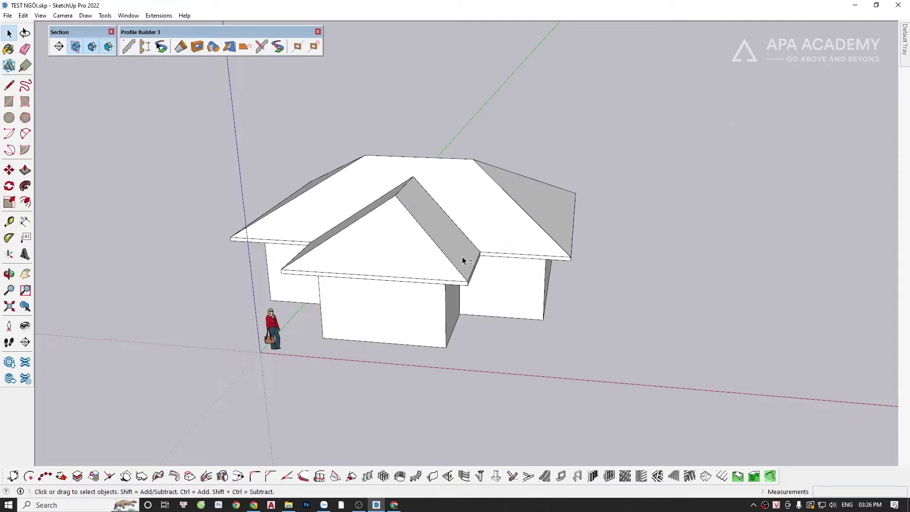
mouse_move(466, 258)
middle_mouse_down()
mouse_move(367, 264)
mouse_move(309, 242)
middle_mouse_up()
scroll(311, 241, "up", 2)
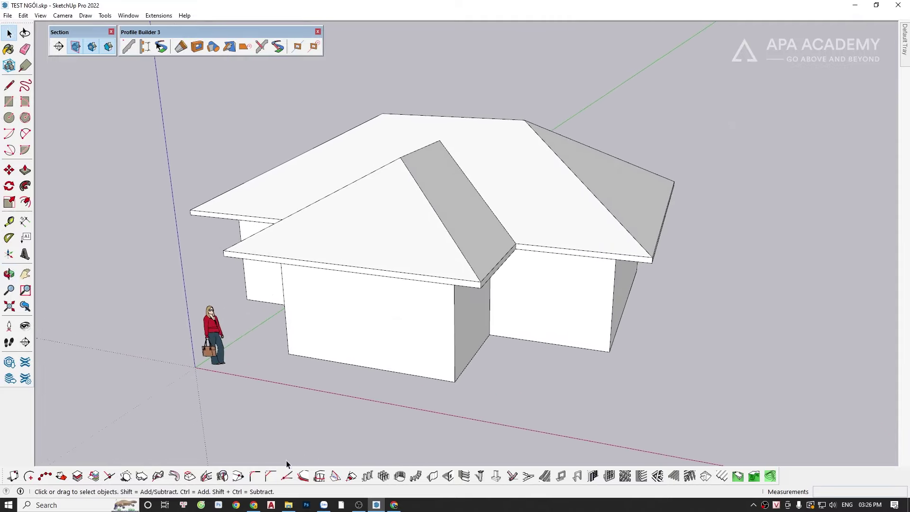
left_click(288, 504)
left_click(434, 242)
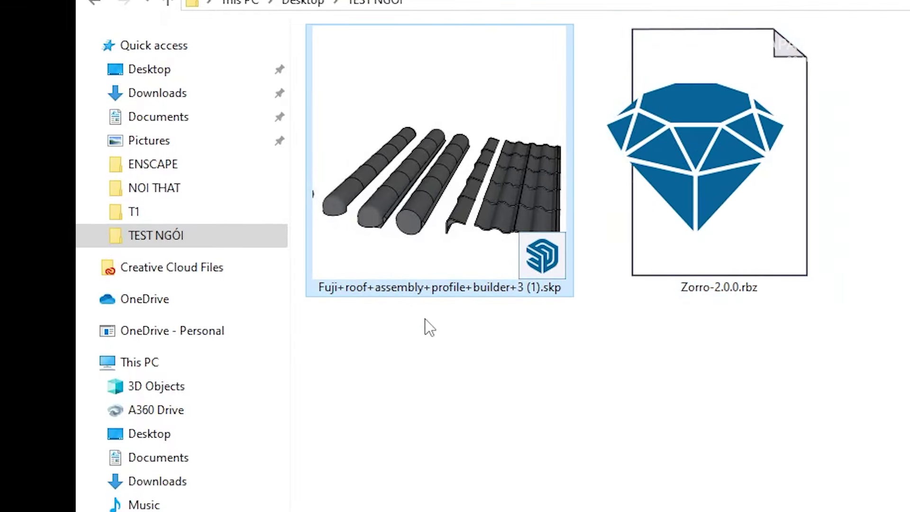
mouse_move(412, 233)
left_mouse_down()
mouse_move(232, 317)
mouse_move(317, 460)
mouse_move(221, 407)
left_mouse_up()
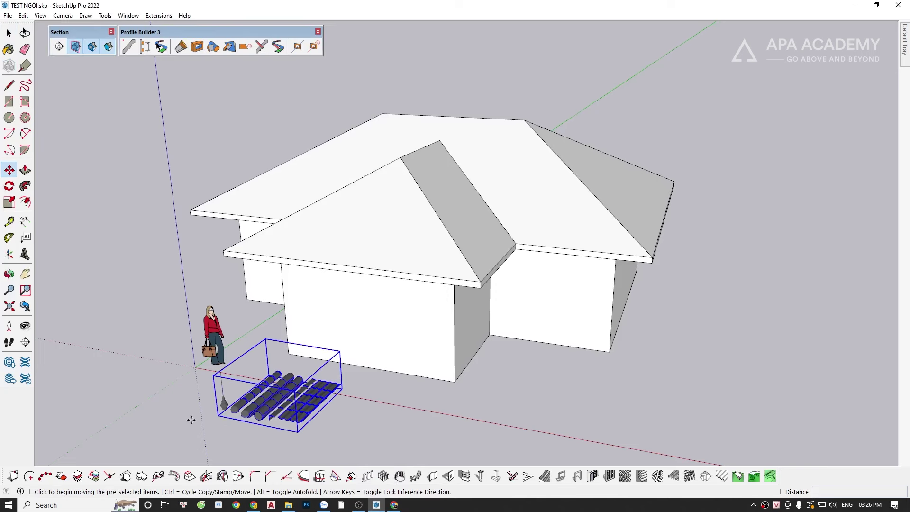
Explode the imported Fuji roof assembly into separate pieces.
scroll(264, 412, "up", 2)
scroll(289, 391, "up", 2)
scroll(283, 372, "up", 3)
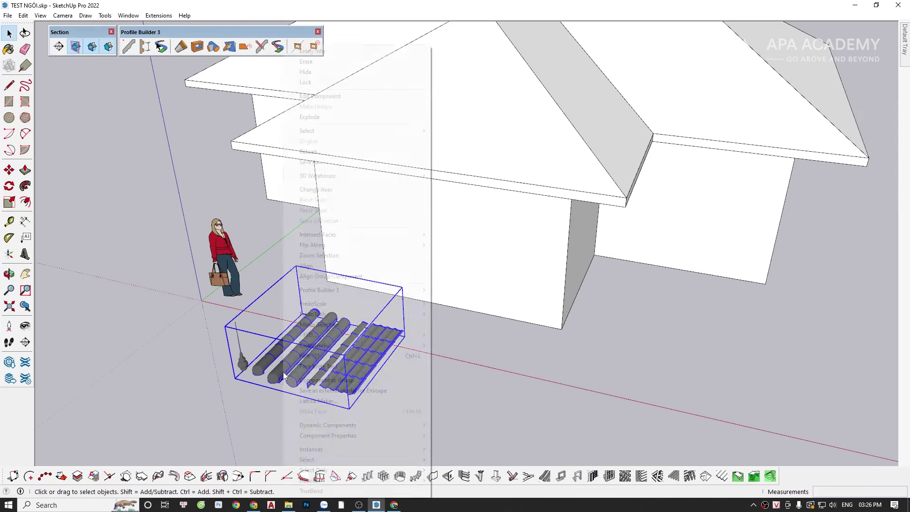
right_click(281, 374)
left_click(309, 117)
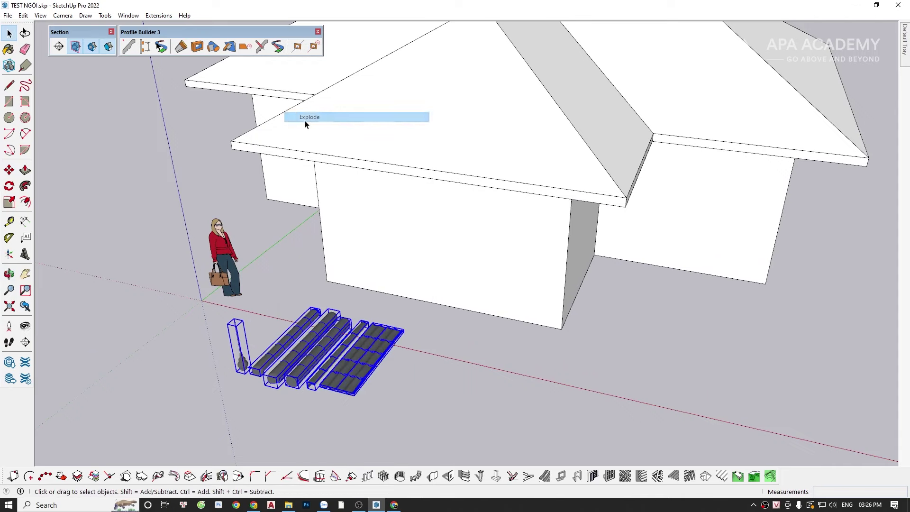
Check the tile panel, edge strip and leftmost ridge-cap cylinder, then clear the selection.
left_click(415, 380)
left_click(347, 376)
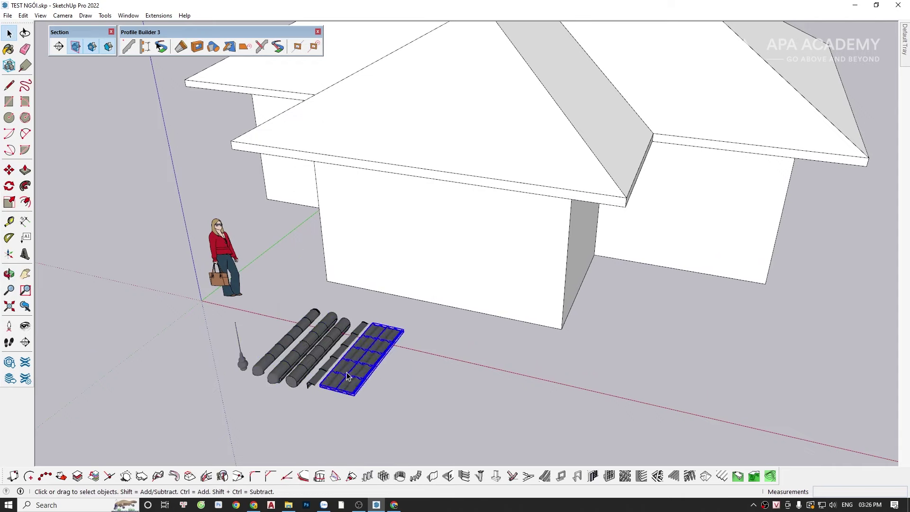
left_click(322, 374)
left_click(294, 362)
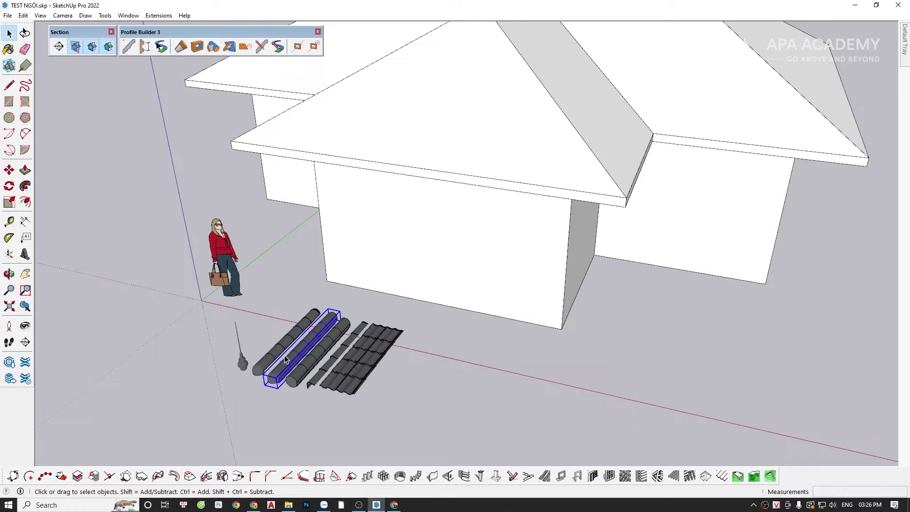
left_click(545, 399)
scroll(445, 362, "down", 3)
mouse_move(445, 362)
middle_mouse_down()
mouse_move(429, 365)
mouse_move(445, 300)
middle_mouse_up()
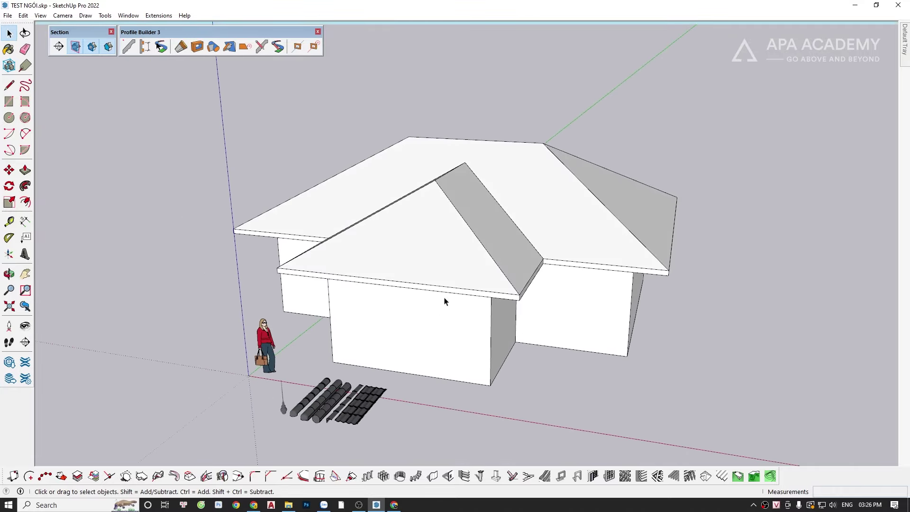
Enter the house group and select the front wing's two hip edges and valley edge.
scroll(433, 216, "up", 3)
double_click(434, 216)
middle_click_drag(432, 214, 416, 315)
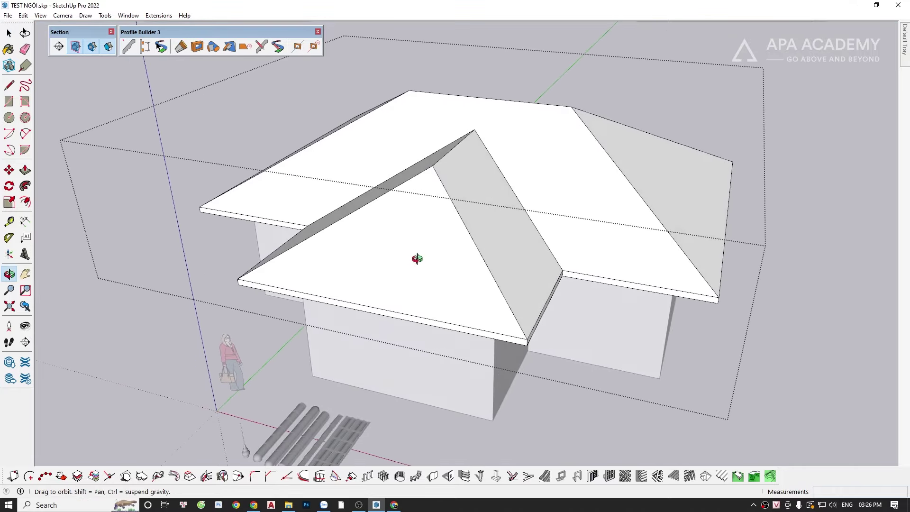
triple_click(442, 211)
scroll(442, 211, "up", 2)
left_click(451, 199)
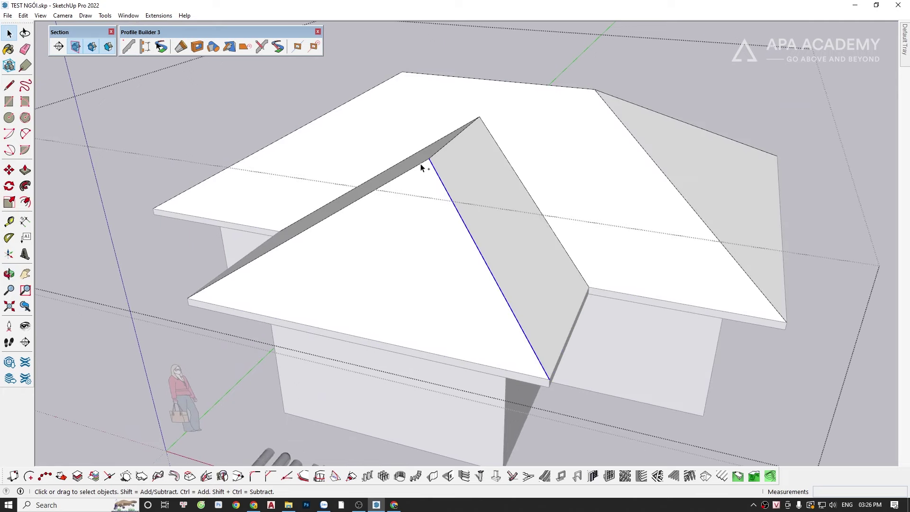
left_click(421, 164, "ctrl")
left_click(492, 137, "ctrl")
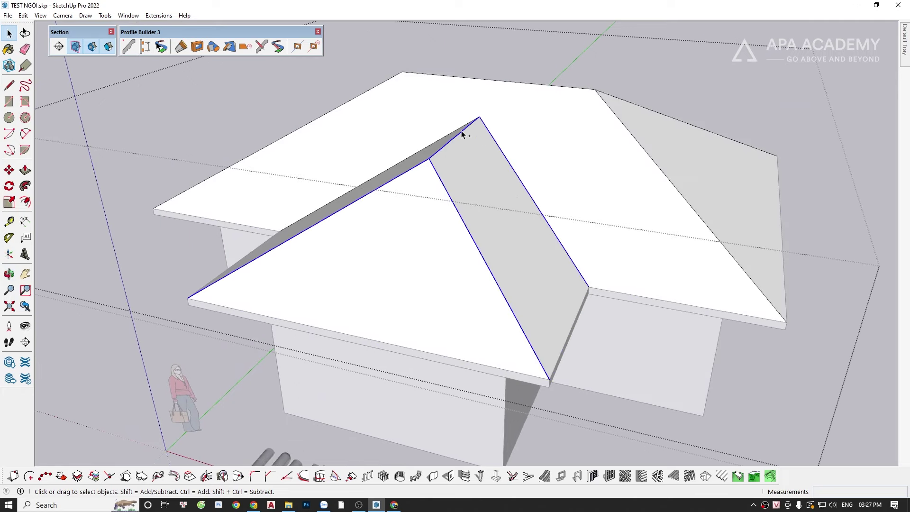
Add the right hip edge and both parts of the back roof edge to the selection.
mouse_move(459, 133)
middle_mouse_down()
mouse_move(449, 203)
mouse_move(487, 243)
middle_mouse_up()
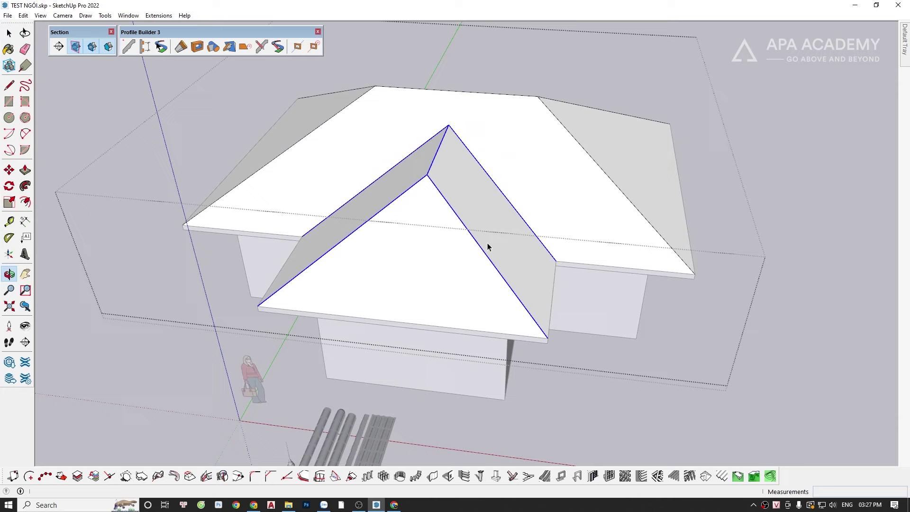
left_click(575, 140, "ctrl")
middle_click_drag(574, 141, 548, 232)
left_click(530, 207, "ctrl")
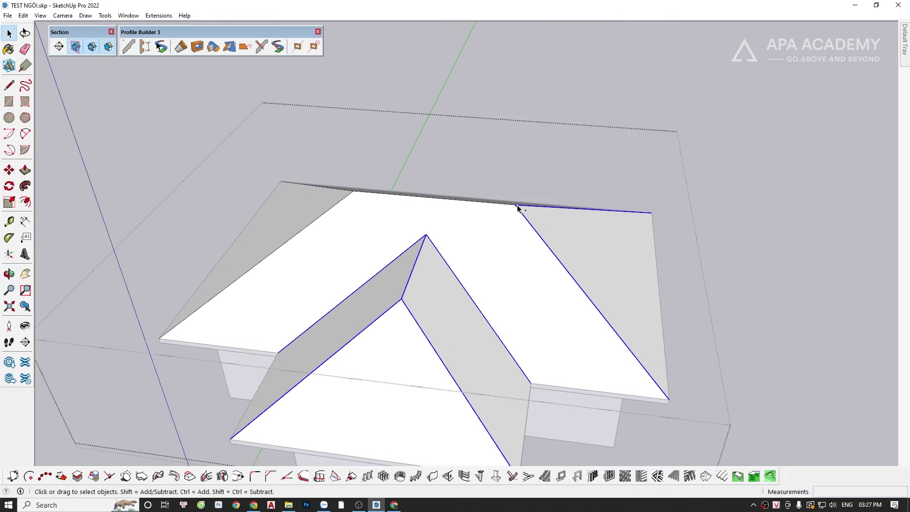
left_click(338, 189, "ctrl")
scroll(350, 205, "down", 5)
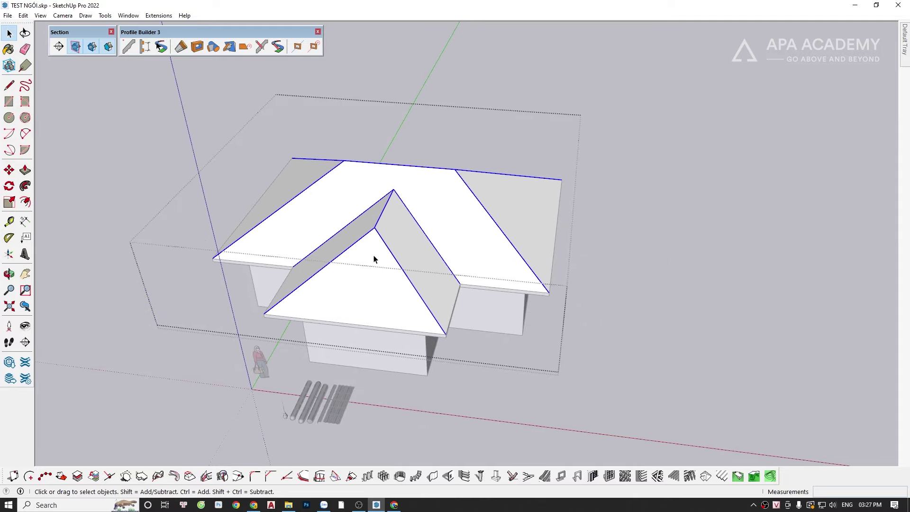
Paste the copied roof edges back with Edit > Paste In Place.
left_click(656, 313)
middle_click_drag(656, 313, 452, 291)
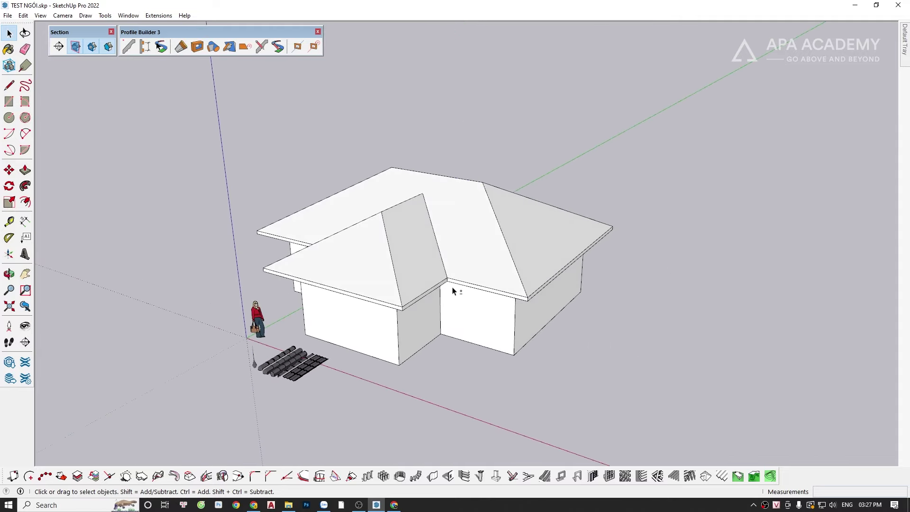
left_click(23, 15)
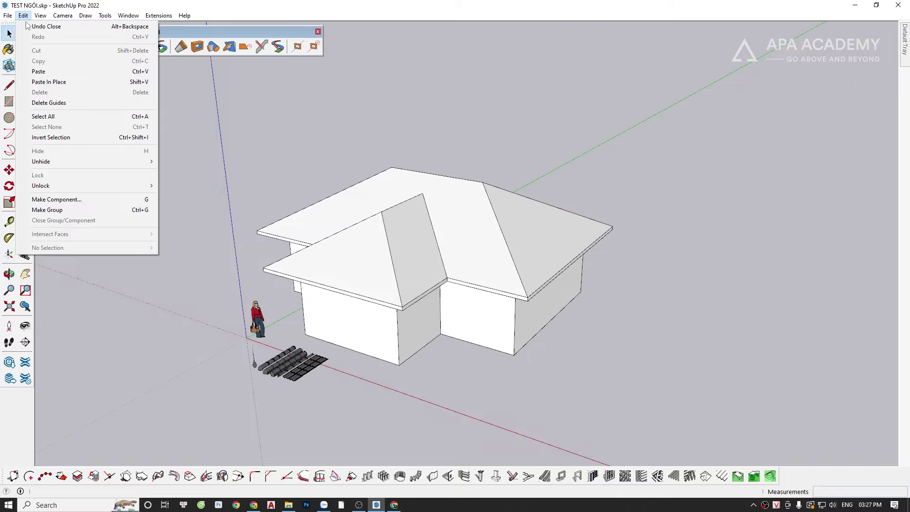
left_click(49, 82)
scroll(408, 316, "up", 3)
scroll(416, 280, "up", 2)
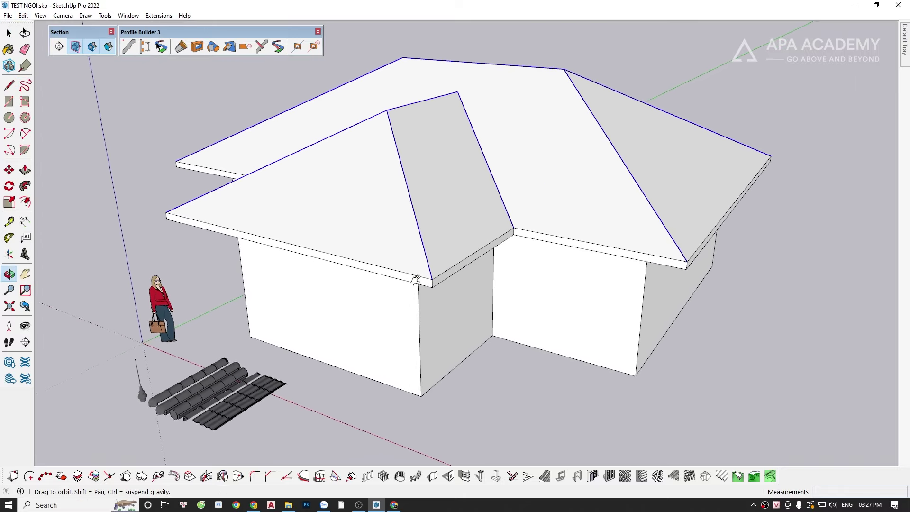
mouse_move(416, 280)
left_mouse_down()
mouse_move(416, 298)
mouse_move(411, 262)
left_mouse_up()
key("space")
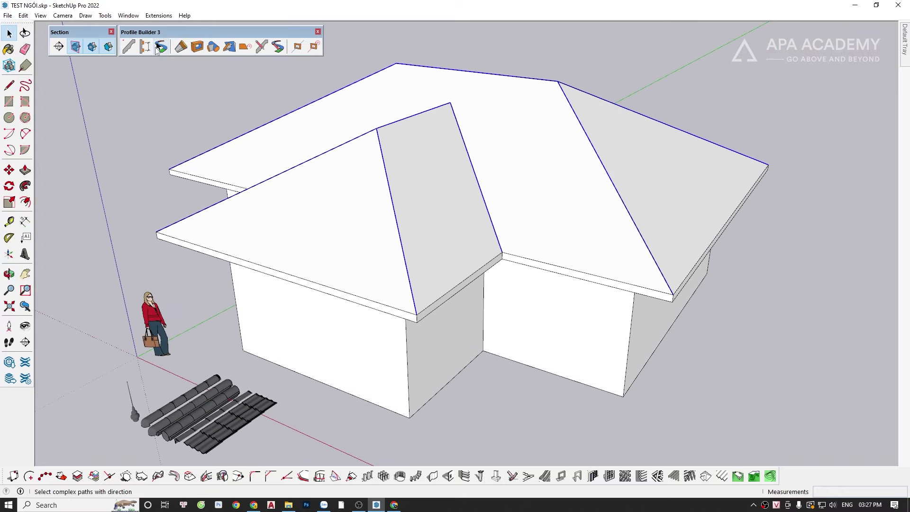
Enable the JHS PowerBar toolbar and move it into place among the toolbars.
right_click(158, 49)
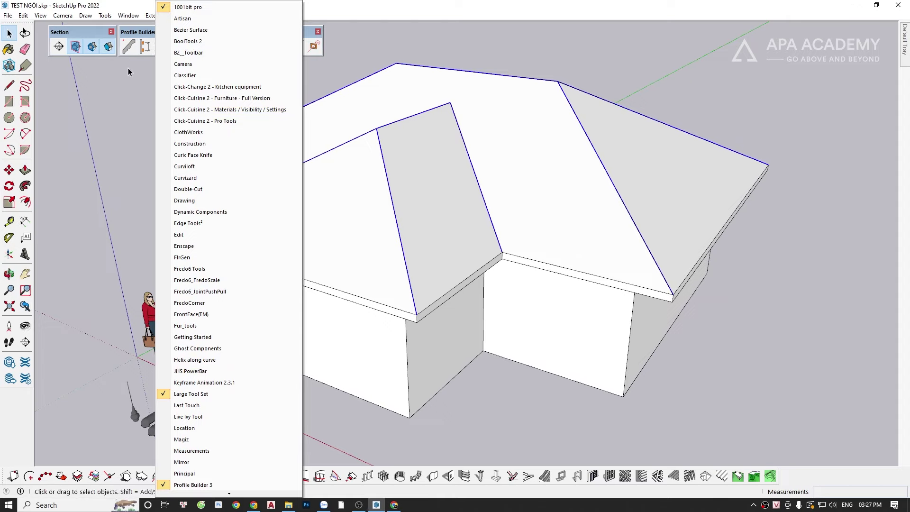
right_click(129, 46)
right_click(8, 50)
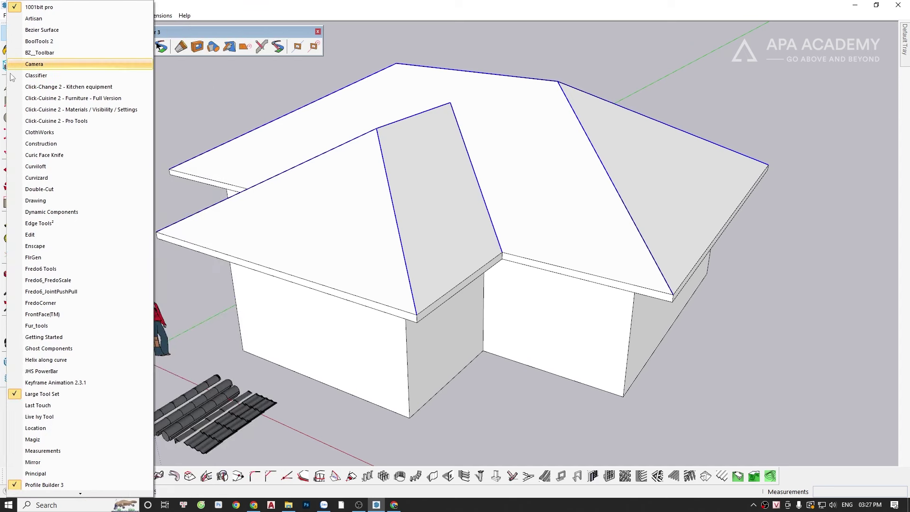
left_click(40, 375)
left_click_drag(481, 36, 353, 34)
left_click(359, 505)
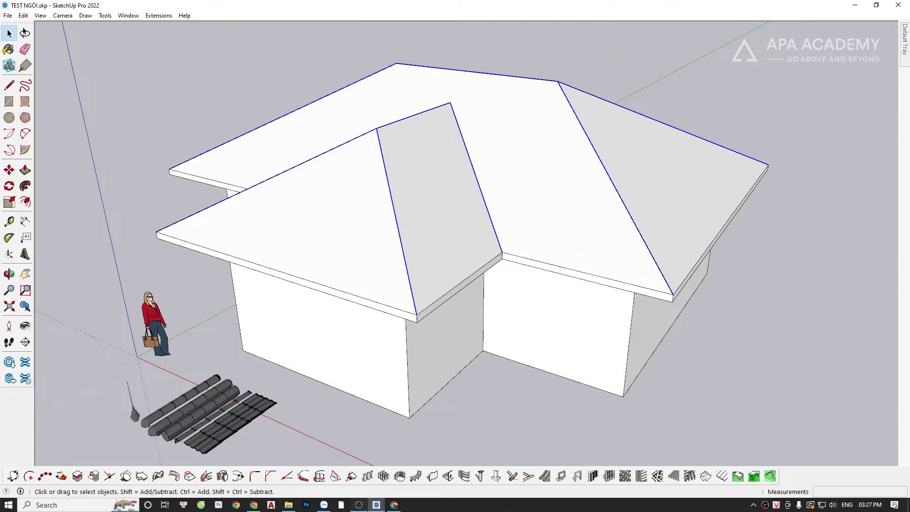
Extrude the ridge, hip and back edges straight up using JHS Extrude Lines by Vector.
left_click(489, 52)
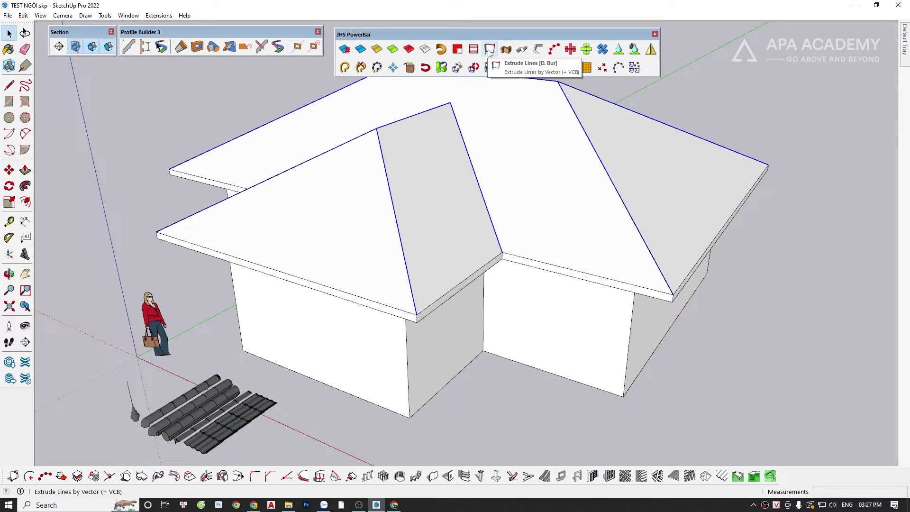
middle_click_drag(461, 220, 501, 158)
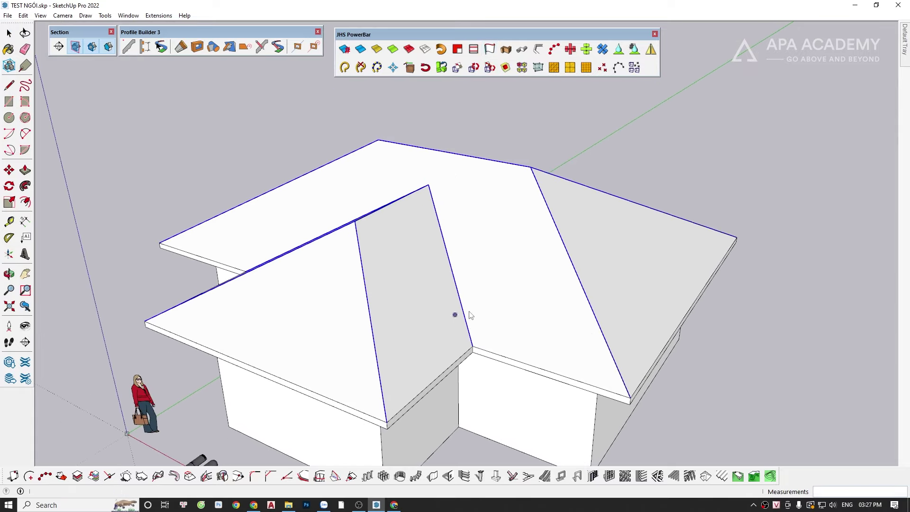
middle_click_drag(470, 315, 455, 95)
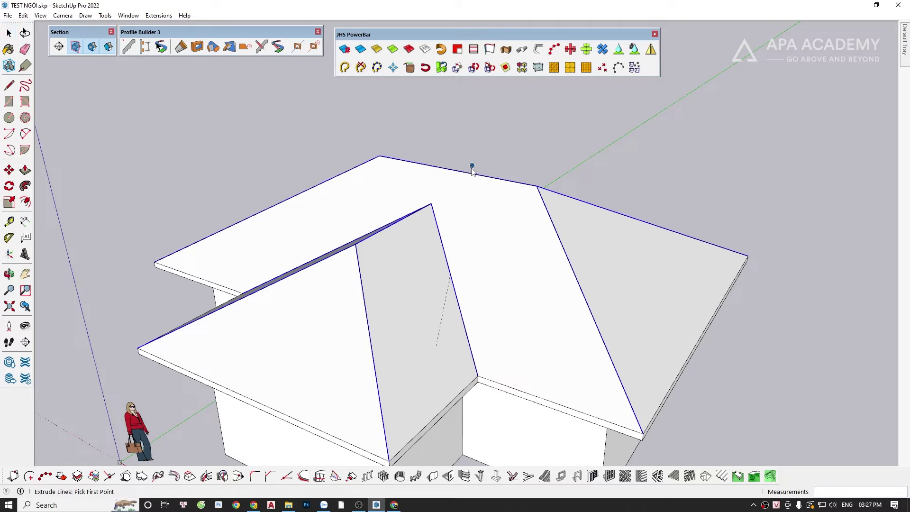
left_click(436, 166)
left_click(419, 129)
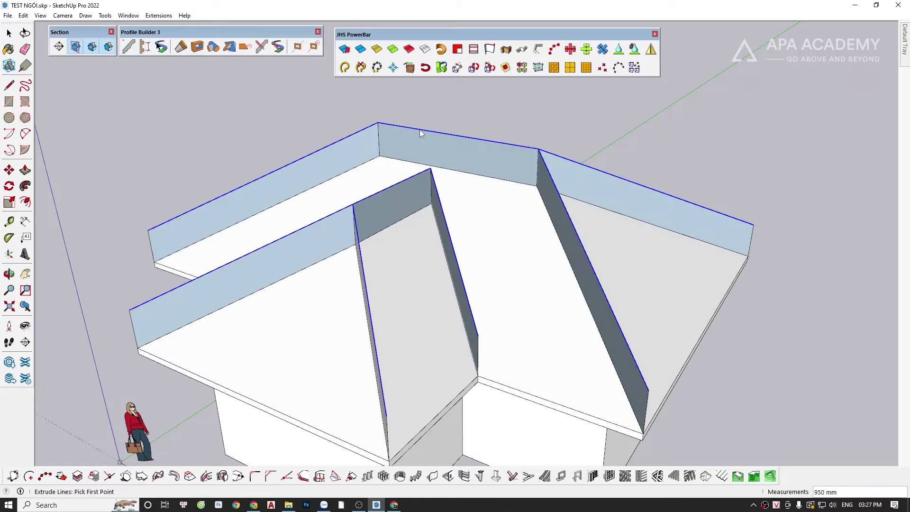
mouse_move(419, 129)
middle_mouse_down()
mouse_move(466, 191)
mouse_move(419, 192)
middle_mouse_up()
key("space")
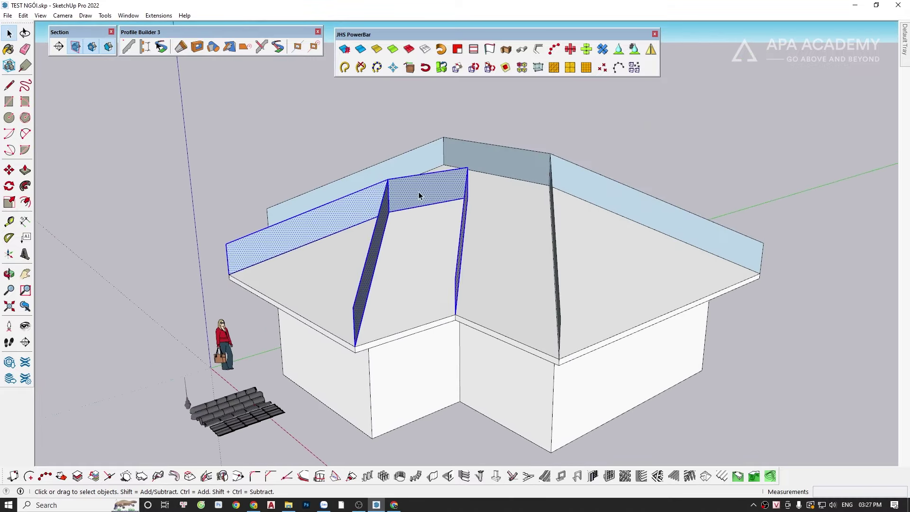
left_click(502, 159, "ctrl")
mouse_move(503, 159)
middle_mouse_down()
mouse_move(636, 197)
mouse_move(454, 304)
middle_mouse_up()
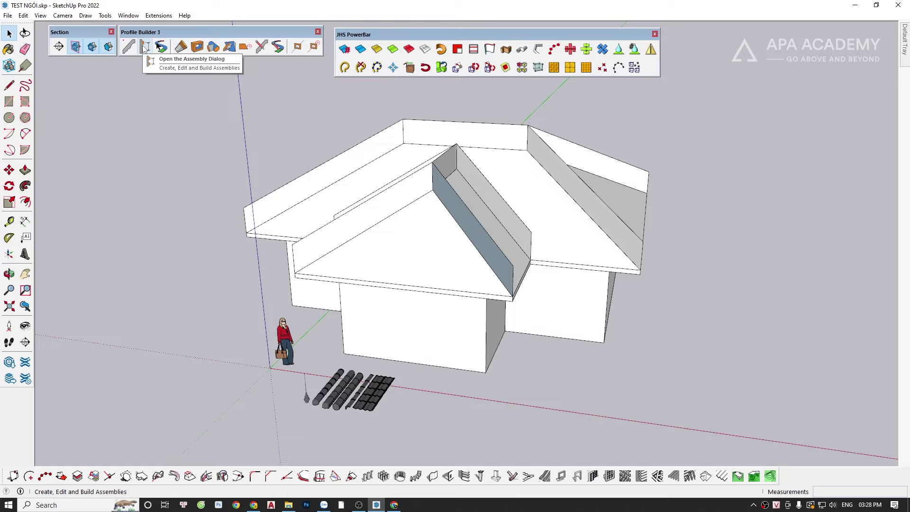
Sample the flat tile assembly into the Profile Builder Assembly Dialog and start Build Assembly.
left_click(144, 47)
left_click_drag(740, 38, 67, 72)
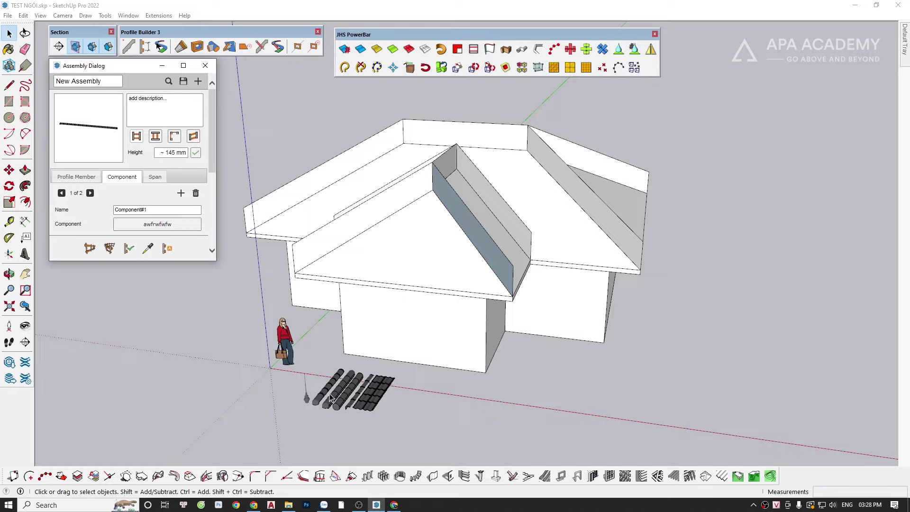
left_click(147, 247)
left_click(148, 249)
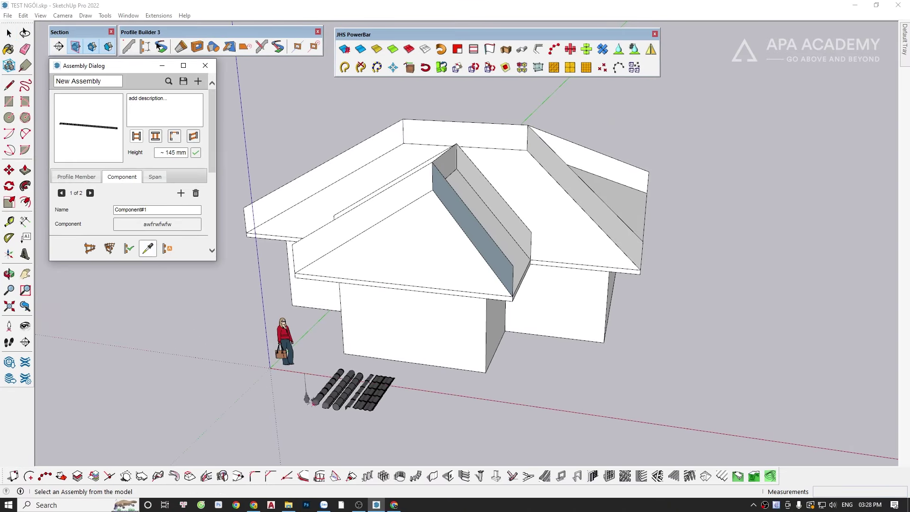
scroll(372, 398, "up", 2)
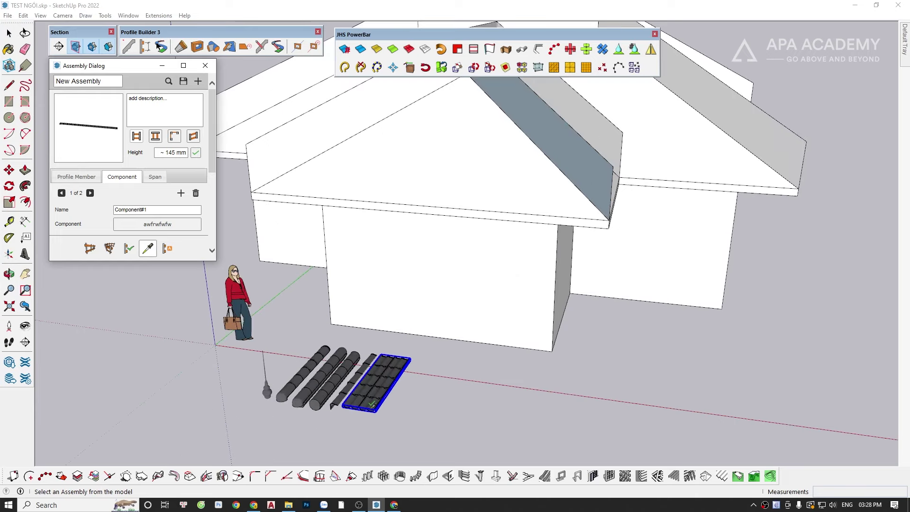
left_click(370, 398)
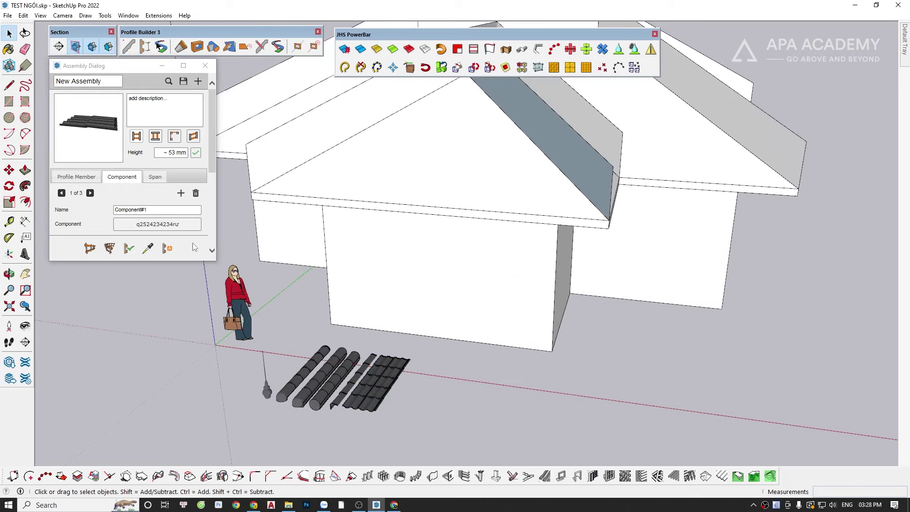
mouse_move(427, 284)
middle_mouse_down()
mouse_move(454, 298)
mouse_move(443, 259)
mouse_move(457, 268)
middle_mouse_up()
scroll(463, 271, "up", 2)
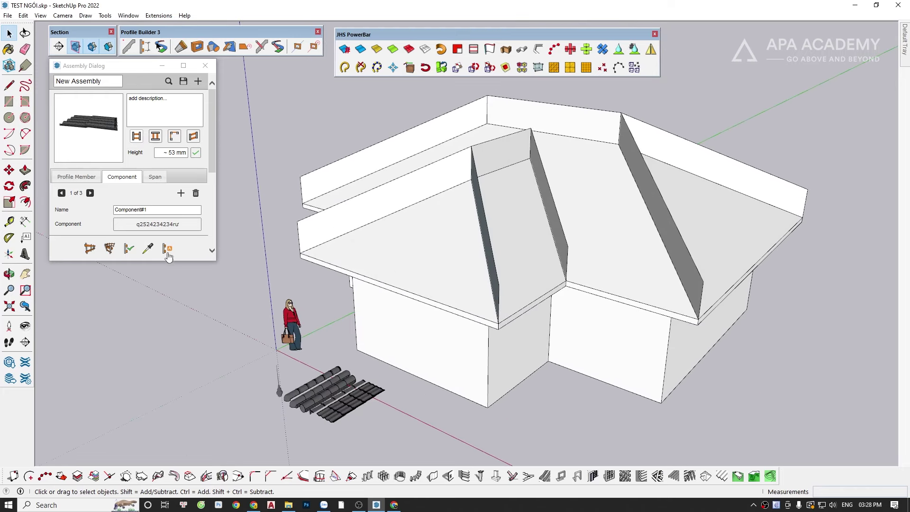
left_click(89, 249)
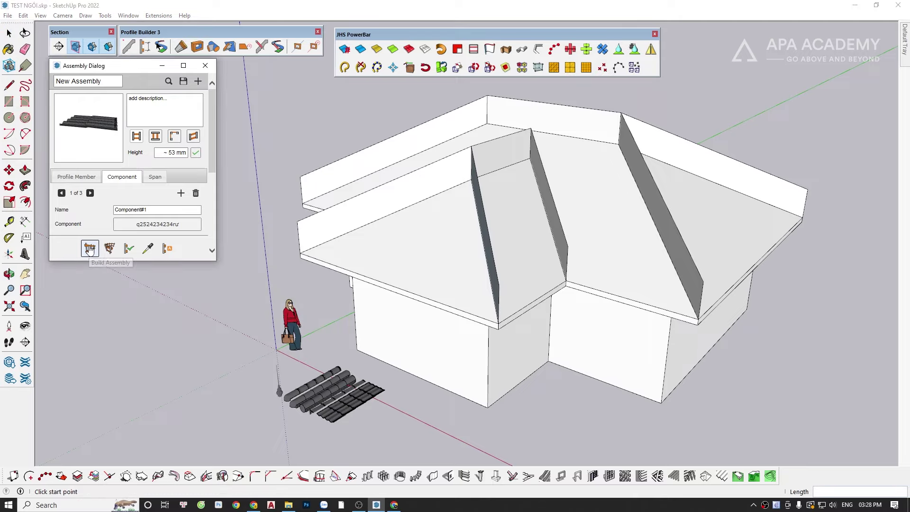
Draw the tile row from the eave up the roof slope and open it for editing.
left_click(388, 285)
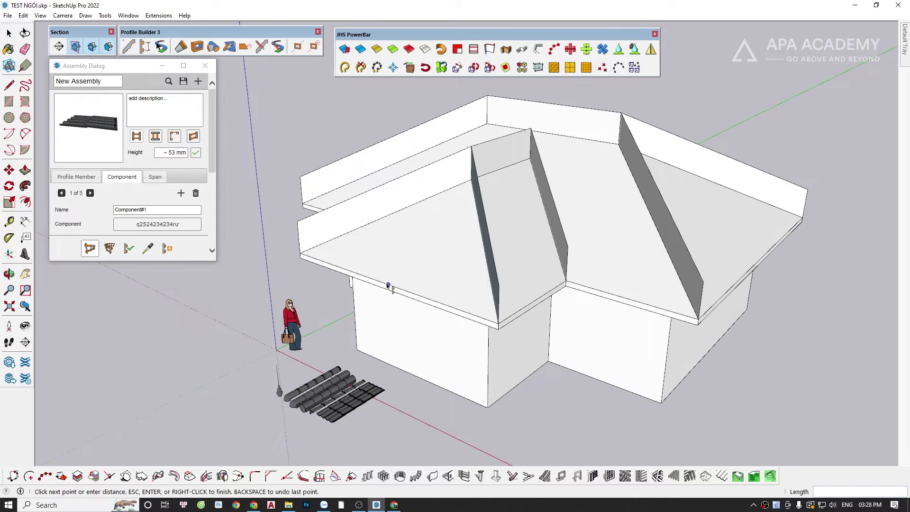
left_click(472, 183)
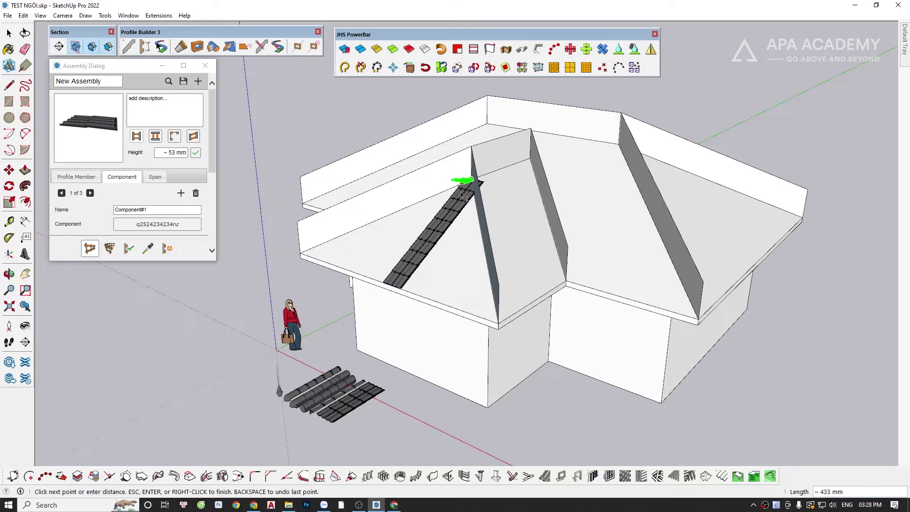
key("space")
middle_click_drag(461, 194, 572, 236)
scroll(487, 246, "up", 3)
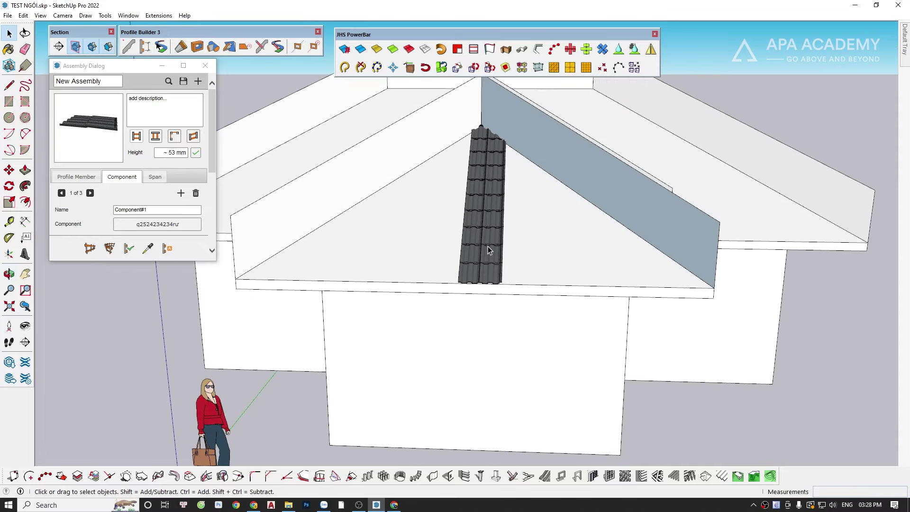
double_click(488, 246)
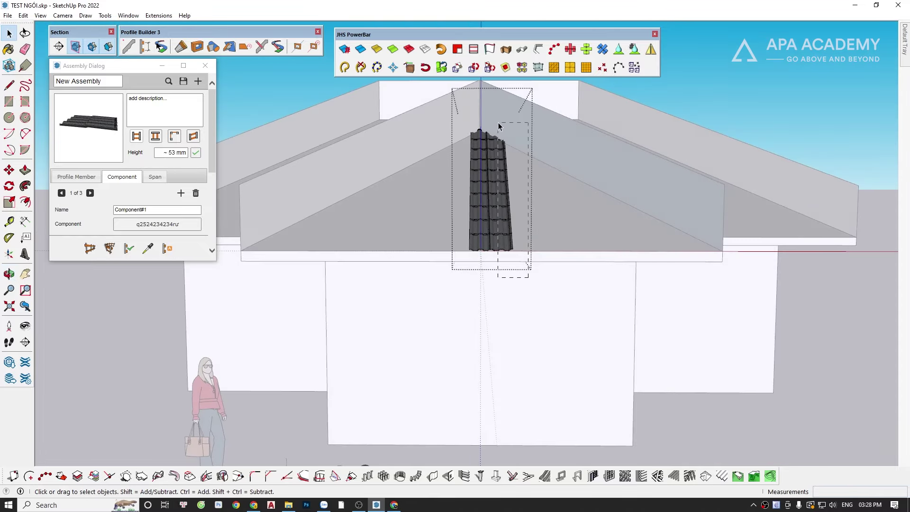
Ctrl-Move a copy of the right tile column beside the original.
left_click(498, 126)
scroll(455, 308, "up", 3)
scroll(455, 308, "up", 3)
scroll(455, 308, "up", 2)
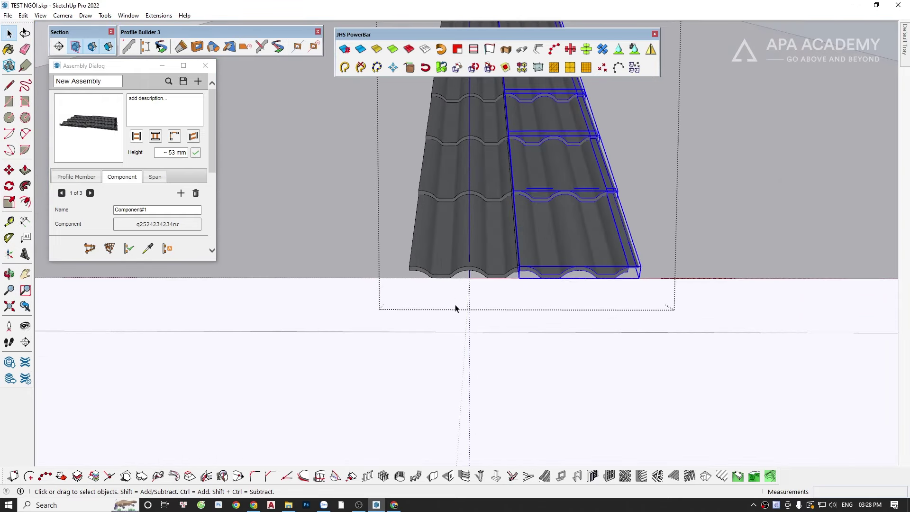
key("m")
key("ctrl")
scroll(413, 283, "up", 2)
scroll(545, 279, "up", 2)
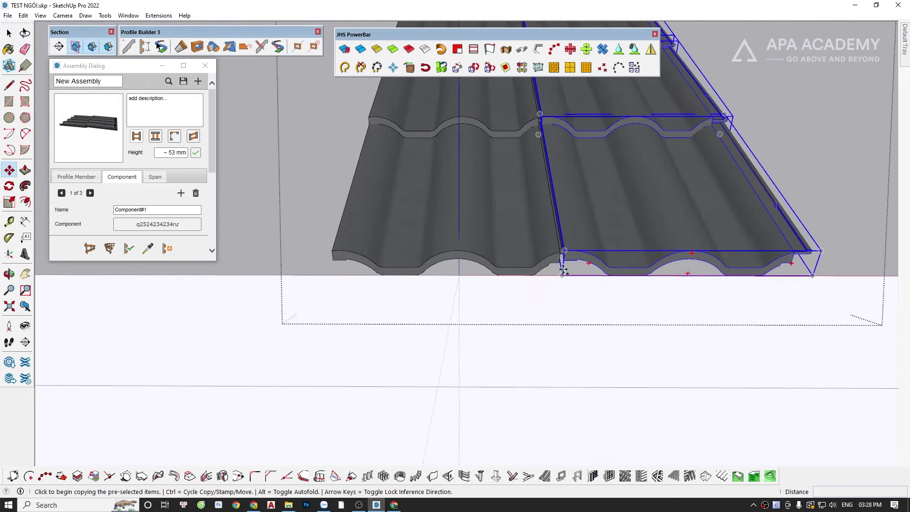
left_click(563, 270)
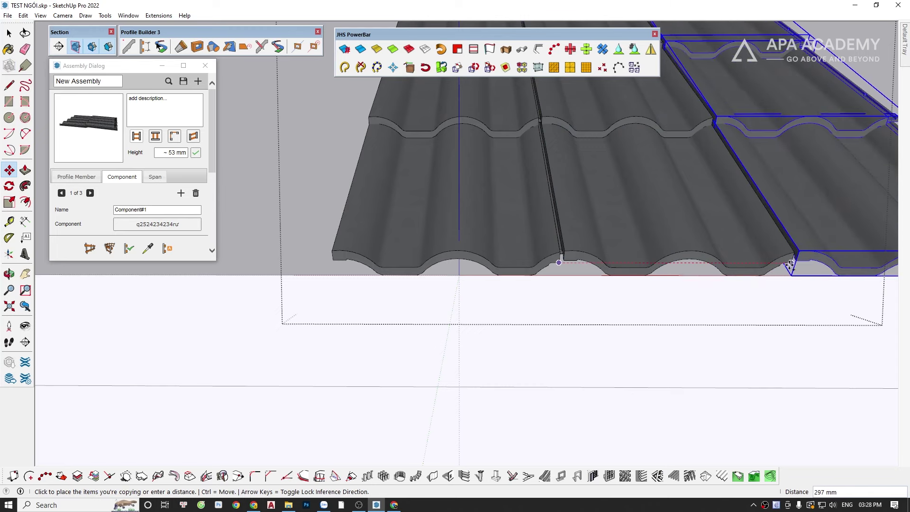
left_click(793, 264)
Repeat the column copy into ten evenly spaced columns across the hip face.
scroll(338, 303, "down", 3)
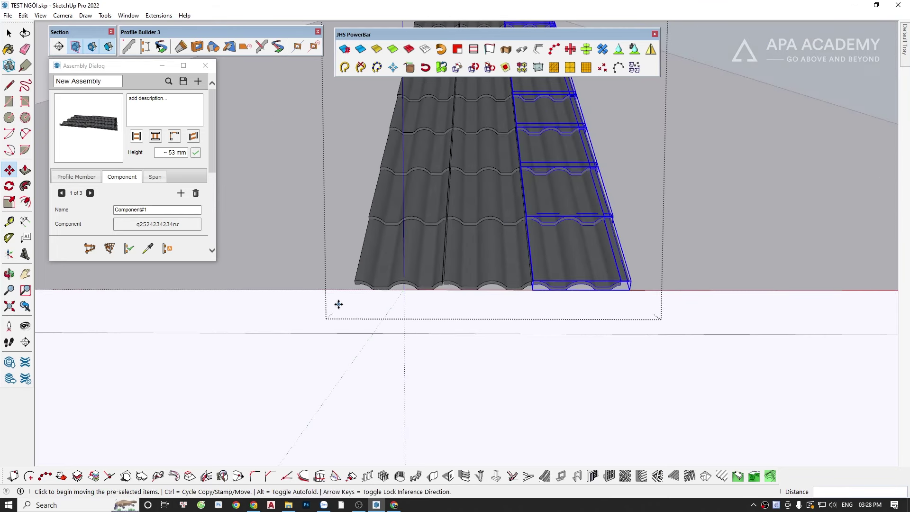
scroll(338, 305, "down", 3)
type("10")
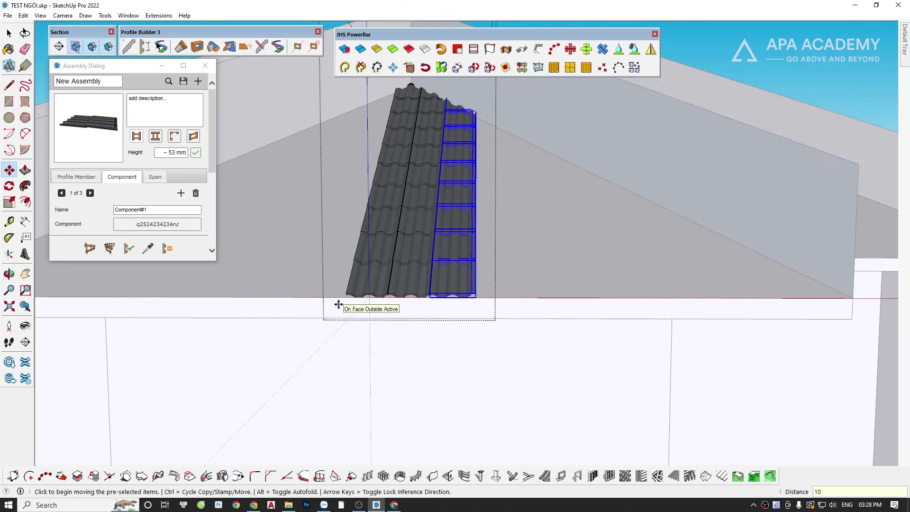
key("Return")
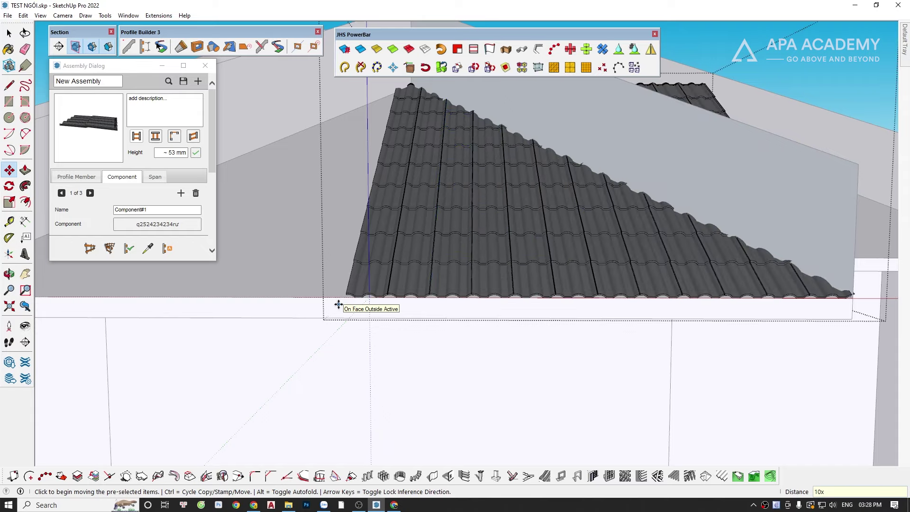
scroll(351, 266, "down", 5)
scroll(375, 227, "down", 2)
key("space")
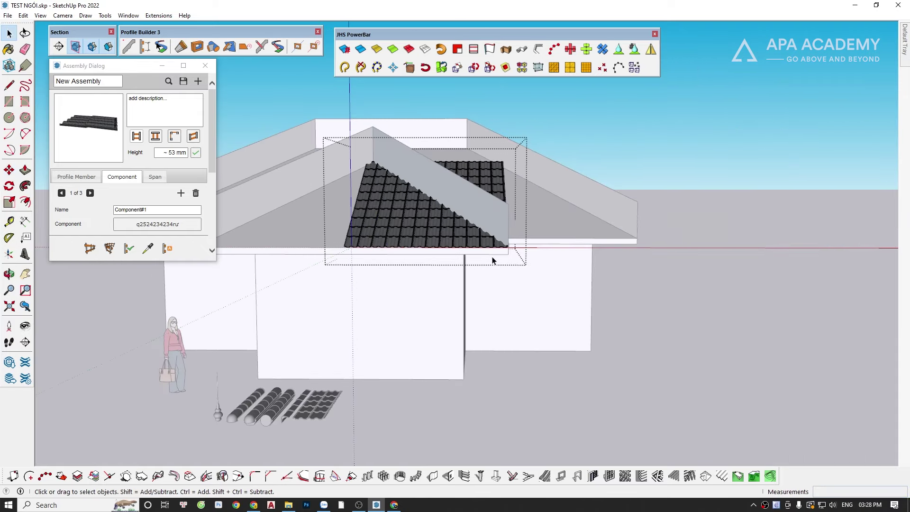
Select the whole tile array, start a copy from the eave corner, then cancel it.
left_click(485, 214)
scroll(507, 251, "up", 2)
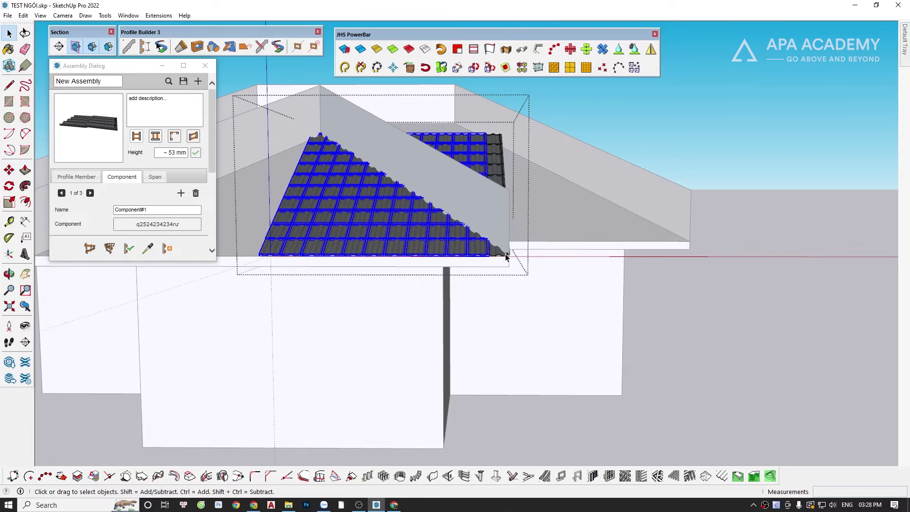
scroll(507, 251, "up", 3)
scroll(476, 258, "up", 2)
scroll(476, 257, "up", 2)
key("m")
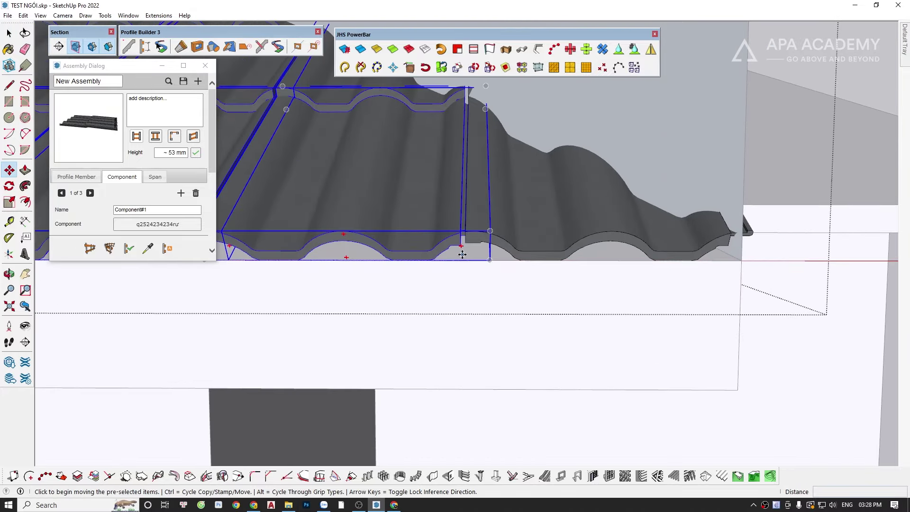
key("ctrl")
left_click(464, 243)
scroll(493, 275, "down", 4)
scroll(826, 354, "down", 3)
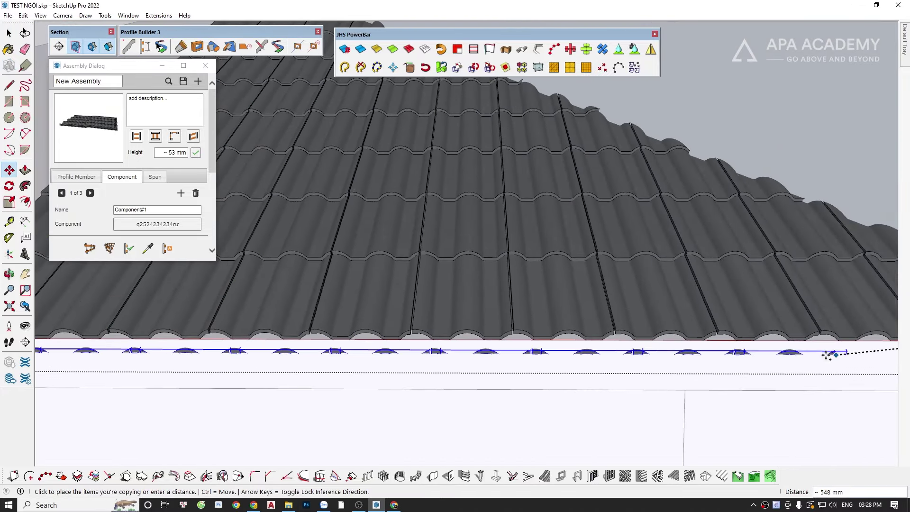
scroll(521, 379, "up", 5)
scroll(521, 384, "up", 3)
scroll(474, 366, "up", 2)
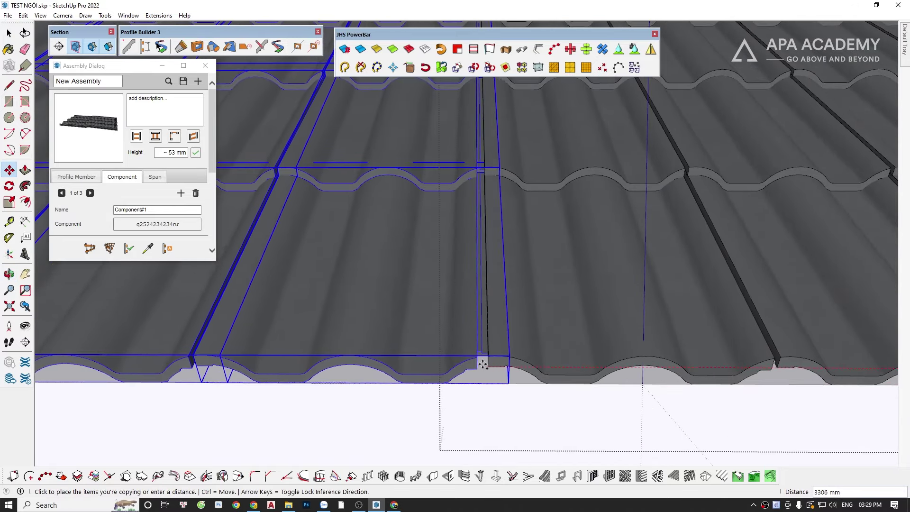
key("Escape")
scroll(481, 335, "down", 3)
scroll(427, 327, "down", 3)
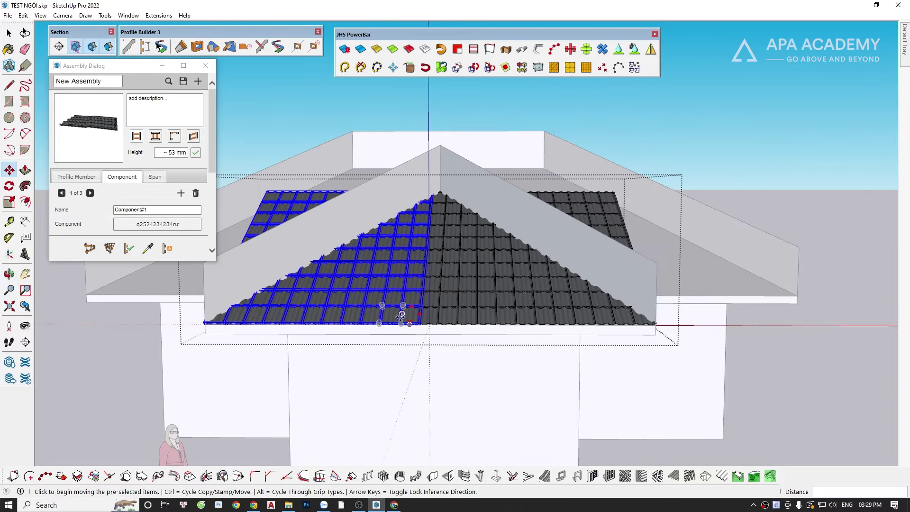
scroll(513, 328, "down", 2)
Clear the selection, orbit to inspect the tiled roof and valley, and close the Assembly Dialog.
mouse_move(513, 328)
middle_mouse_down()
mouse_move(352, 347)
mouse_move(445, 232)
middle_mouse_up()
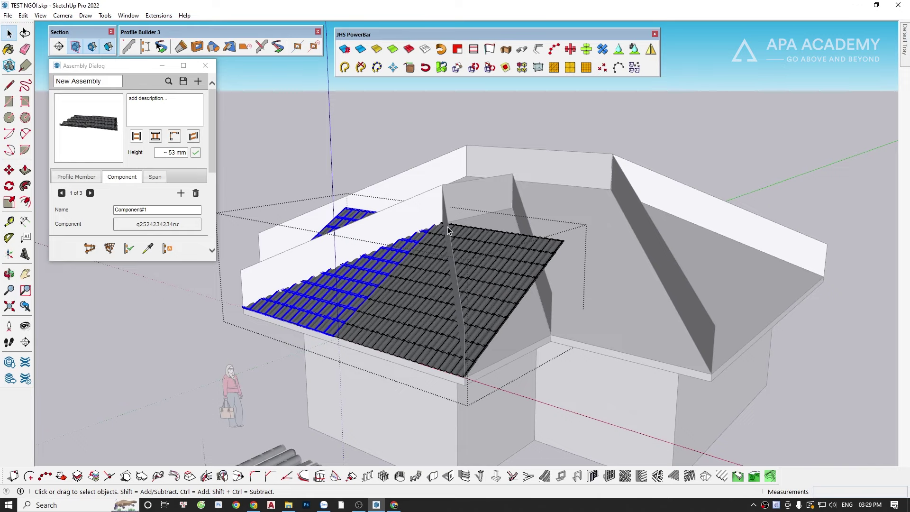
key("Escape")
scroll(445, 231, "up", 2)
middle_click_drag(436, 263, 400, 224)
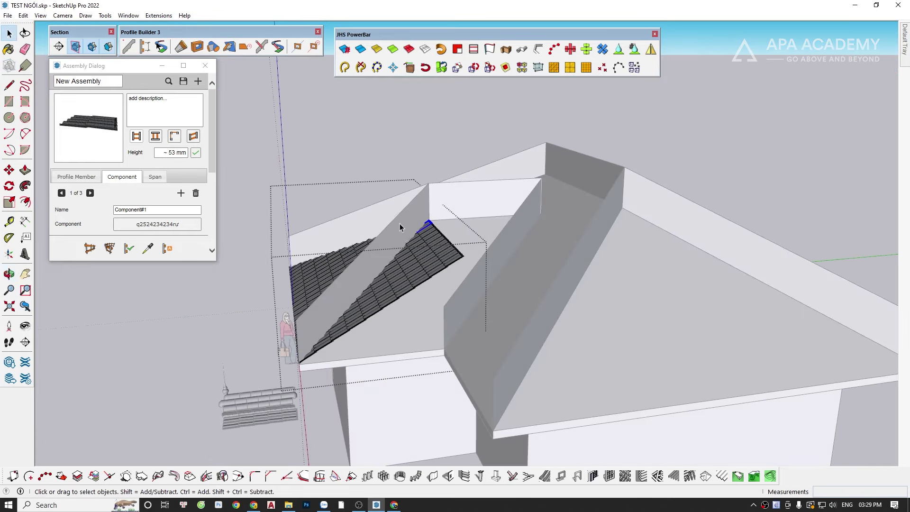
left_click(204, 65)
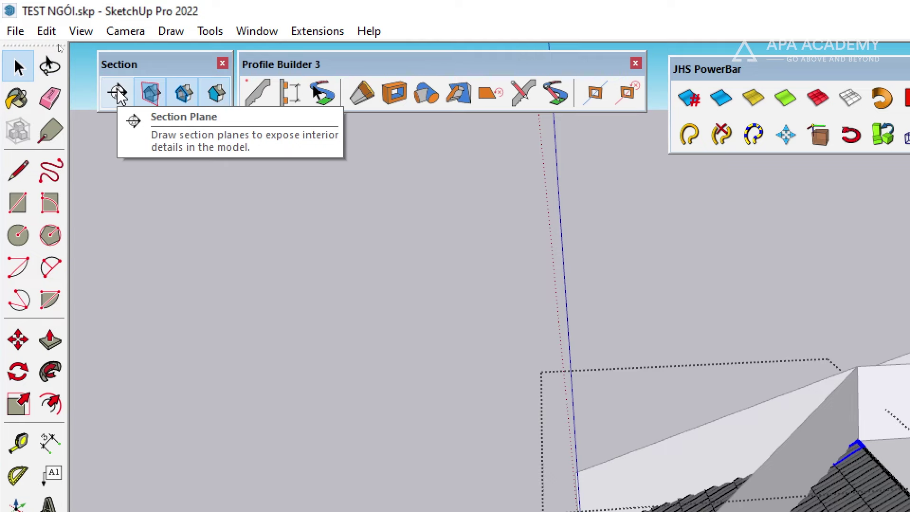
Place a section plane on the roof face and slice the model along it.
left_click(118, 88)
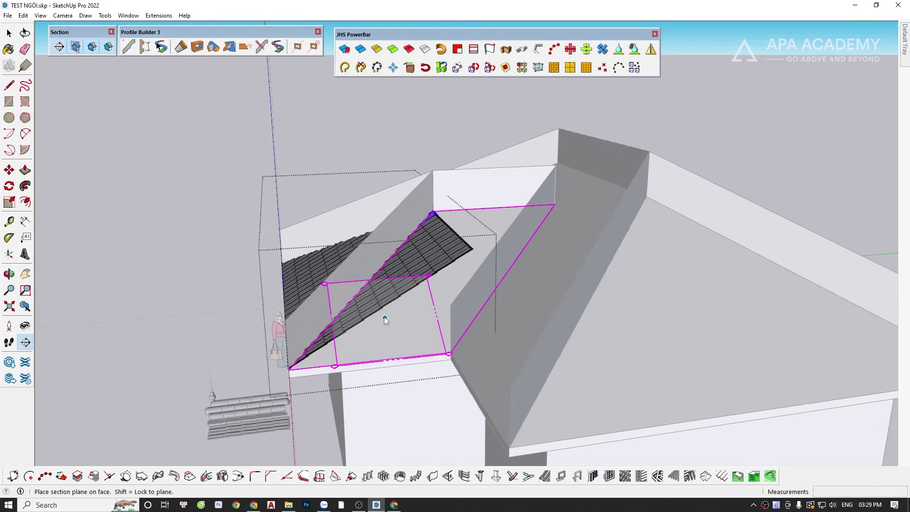
scroll(384, 317, "up", 2)
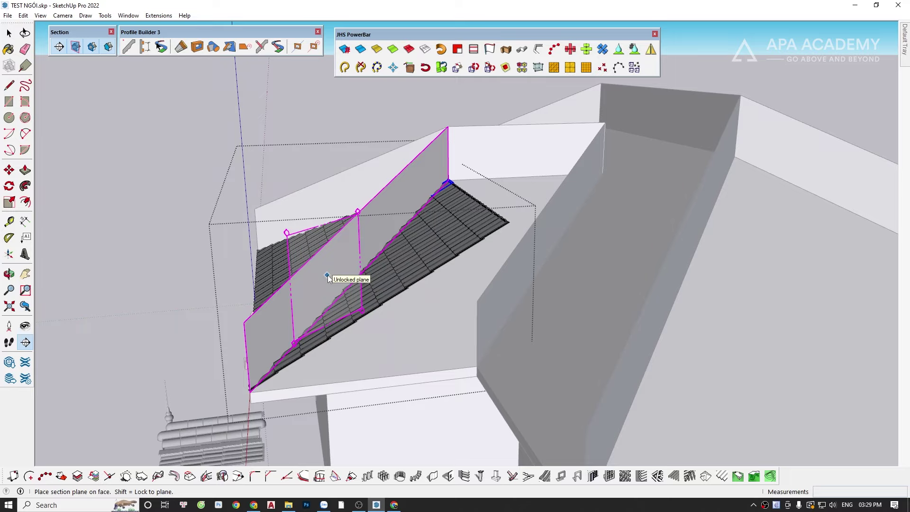
left_click(328, 276)
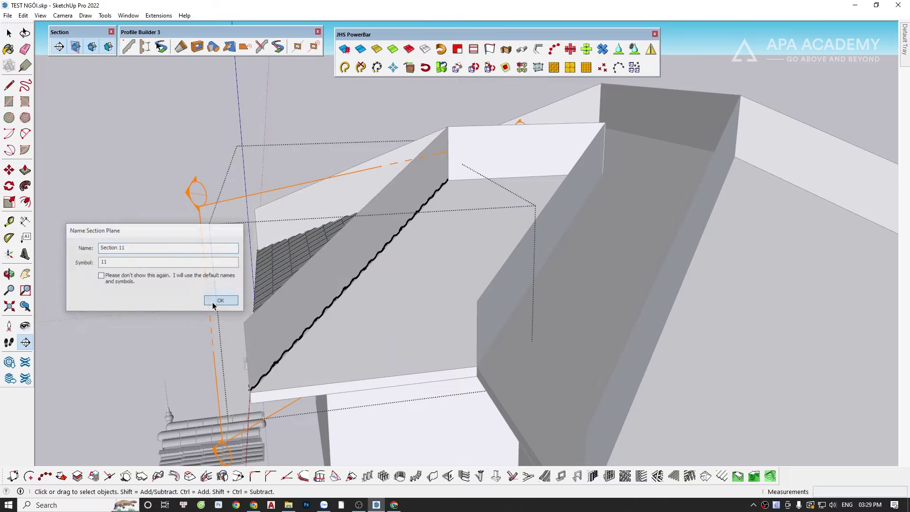
left_click(220, 300)
middle_click_drag(246, 266, 288, 234)
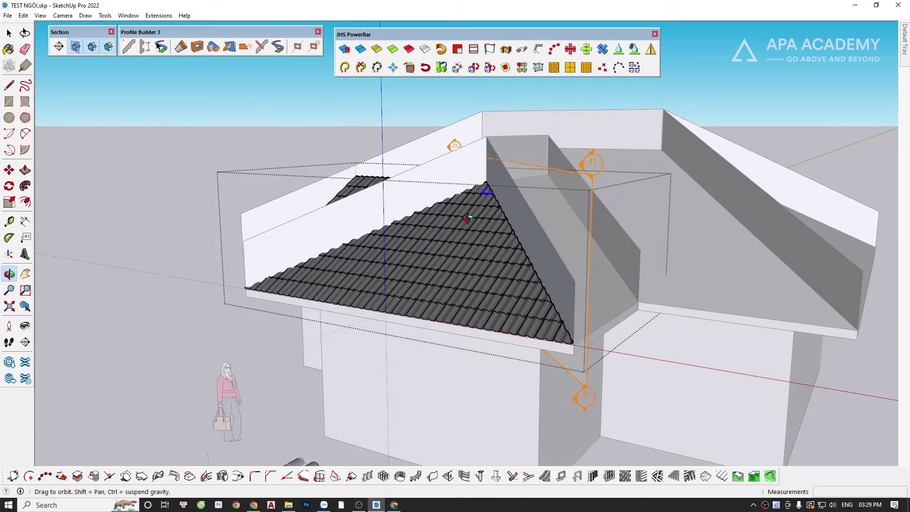
mouse_move(416, 218)
middle_mouse_down()
mouse_move(470, 240)
mouse_move(451, 271)
middle_mouse_up()
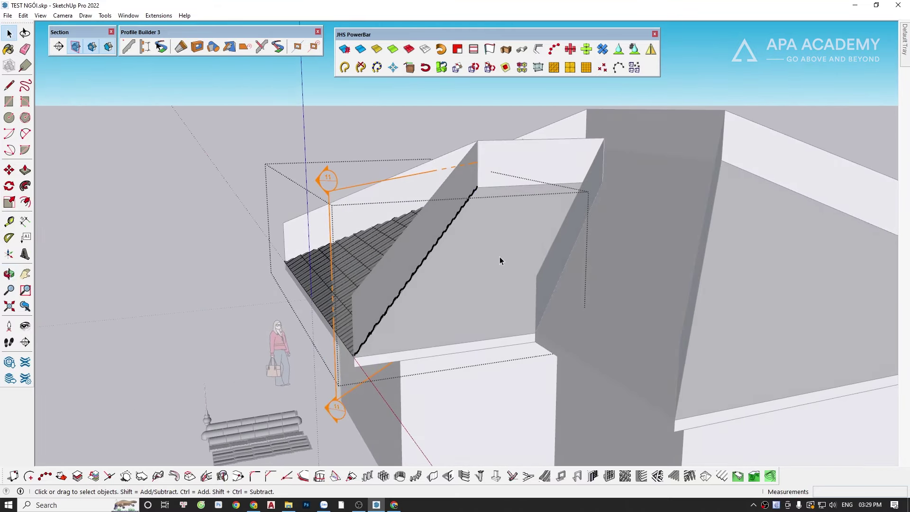
mouse_move(521, 176)
middle_mouse_down()
mouse_move(418, 175)
mouse_move(392, 158)
mouse_move(293, 236)
middle_mouse_up()
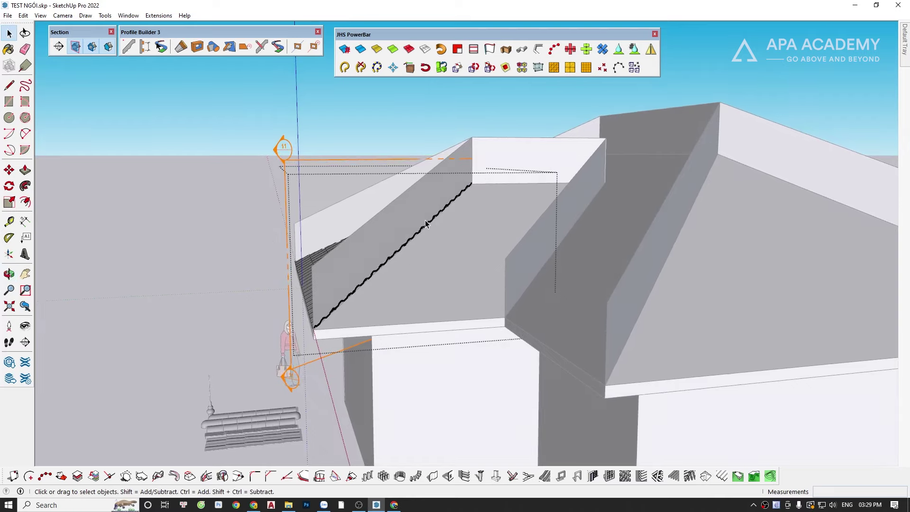
scroll(285, 203, "up", 2)
right_click(291, 161)
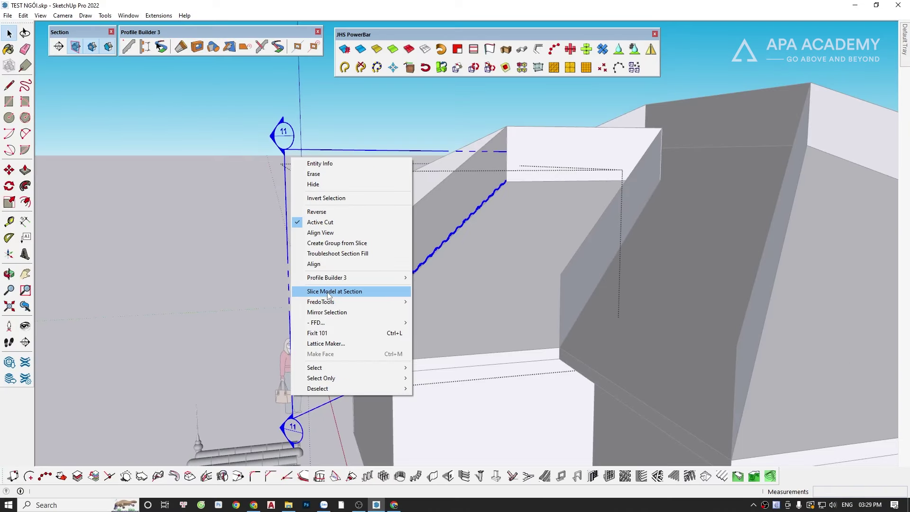
left_click(365, 432)
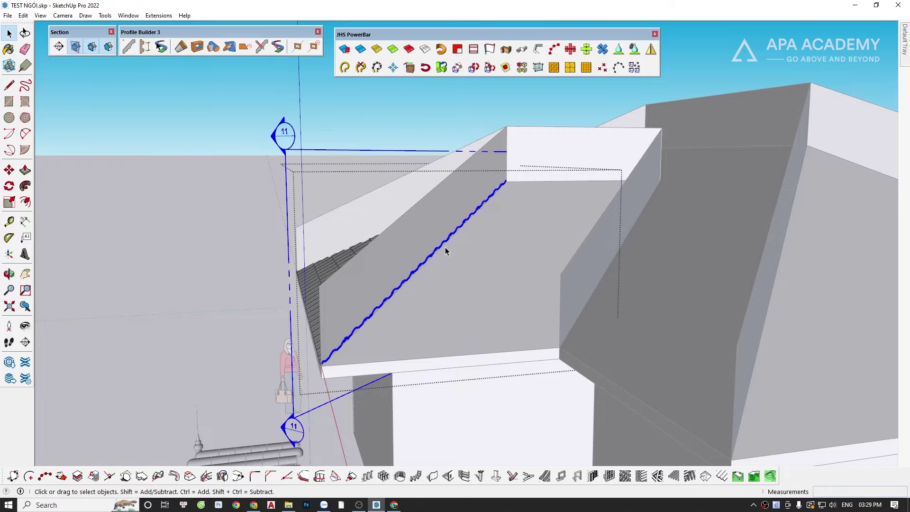
Orbit to face the tiled roof and open the tile component for editing.
middle_click_drag(348, 303, 442, 303)
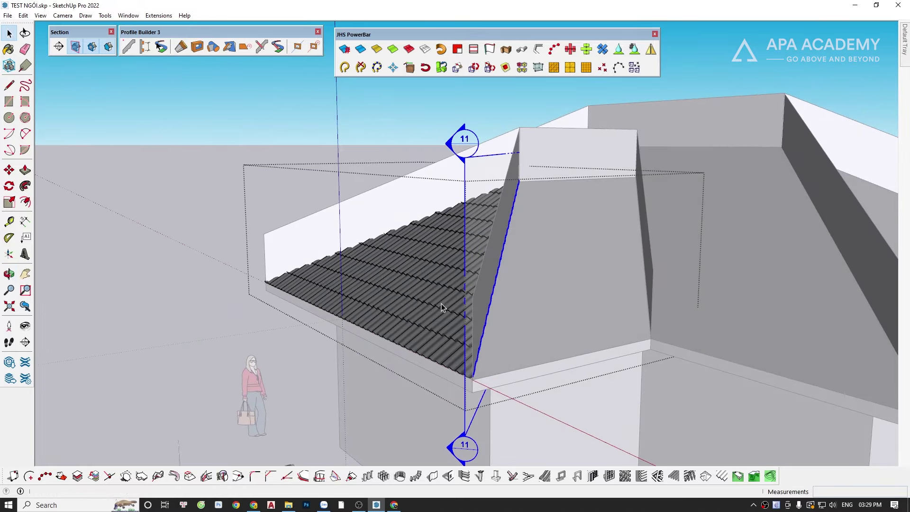
middle_click_drag(433, 242, 369, 238)
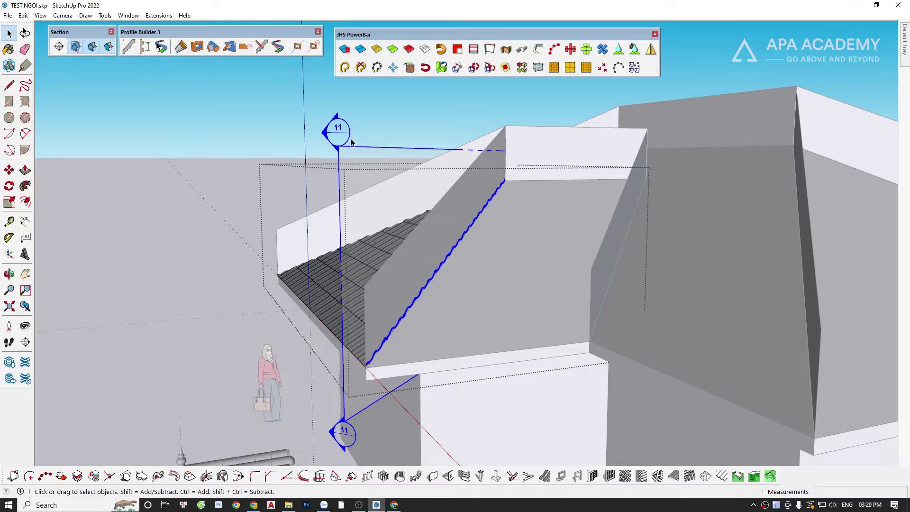
mouse_move(351, 141)
middle_mouse_down()
mouse_move(363, 174)
mouse_move(460, 253)
mouse_move(469, 285)
mouse_move(219, 321)
mouse_move(426, 317)
mouse_move(522, 236)
mouse_move(576, 221)
mouse_move(602, 281)
mouse_move(487, 262)
mouse_move(789, 281)
mouse_move(468, 257)
mouse_move(690, 285)
mouse_move(522, 265)
middle_mouse_up()
double_click(459, 253)
scroll(422, 328, "up", 3)
scroll(422, 327, "down", 2)
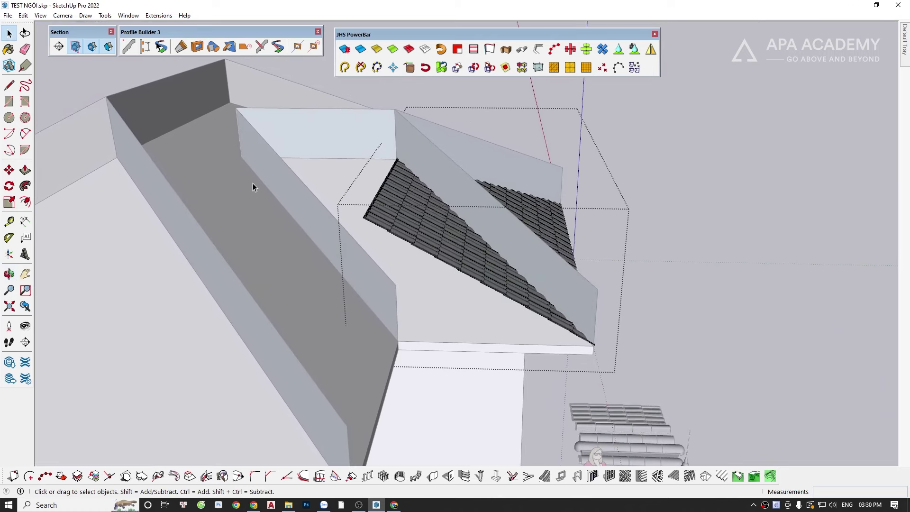
Place a second section plane on the roof face and slice the tiles along it.
left_click(61, 51)
scroll(607, 310, "up", 1)
scroll(592, 301, "up", 1)
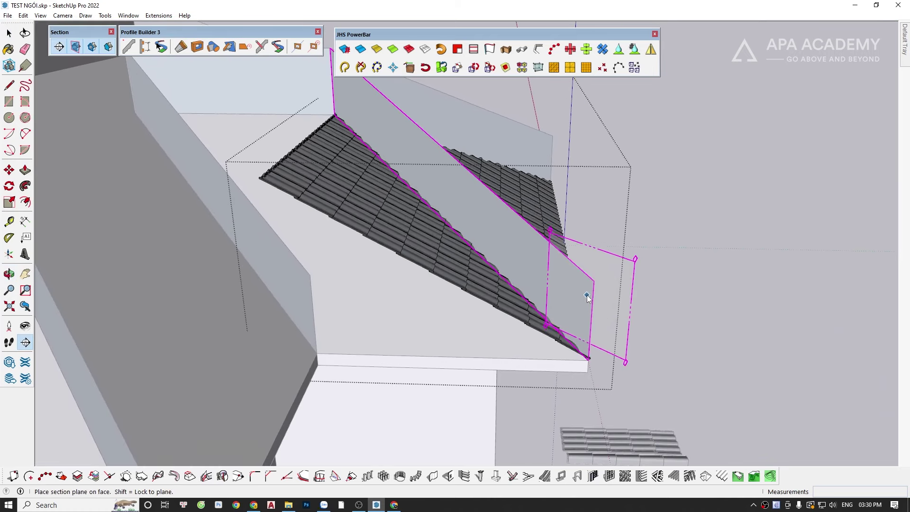
left_click(587, 293)
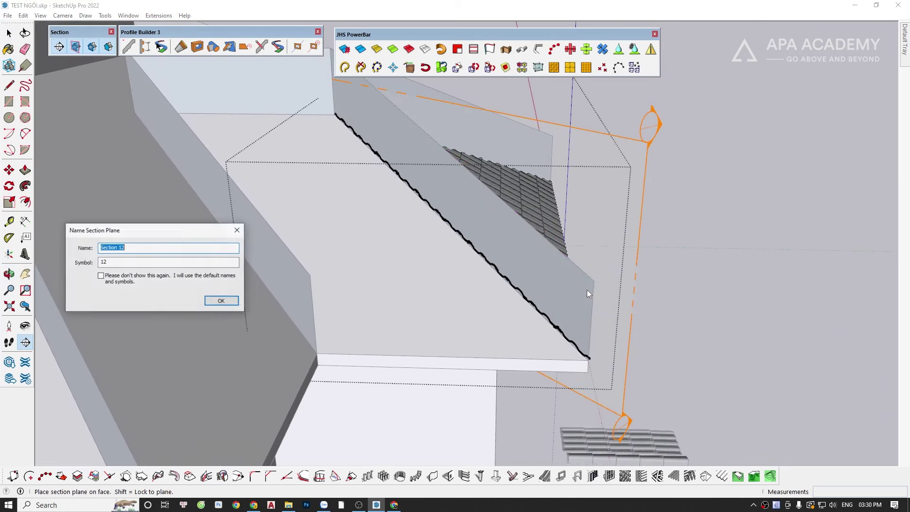
left_click(222, 302)
scroll(497, 303, "down", 1)
right_click(581, 223)
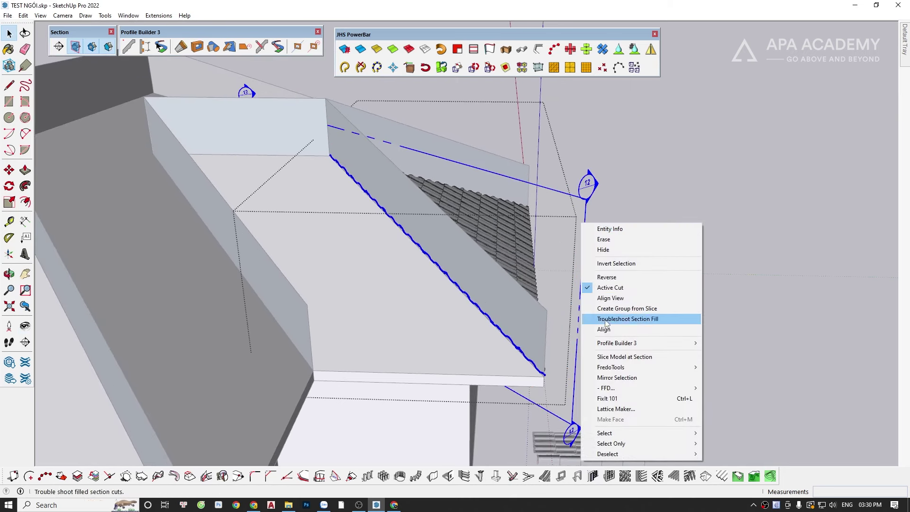
left_click(611, 358)
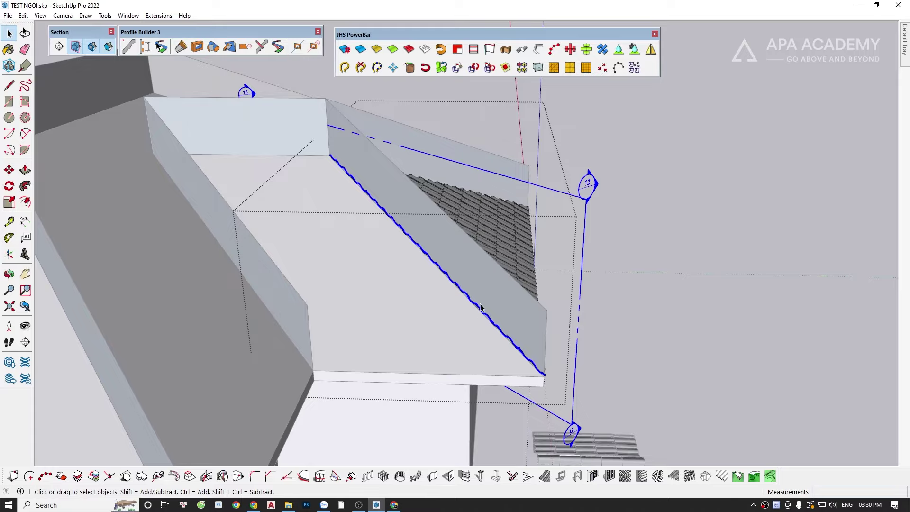
Delete the section planes and zoom out to view the whole tiled house.
middle_click_drag(480, 307, 577, 242)
key("Delete")
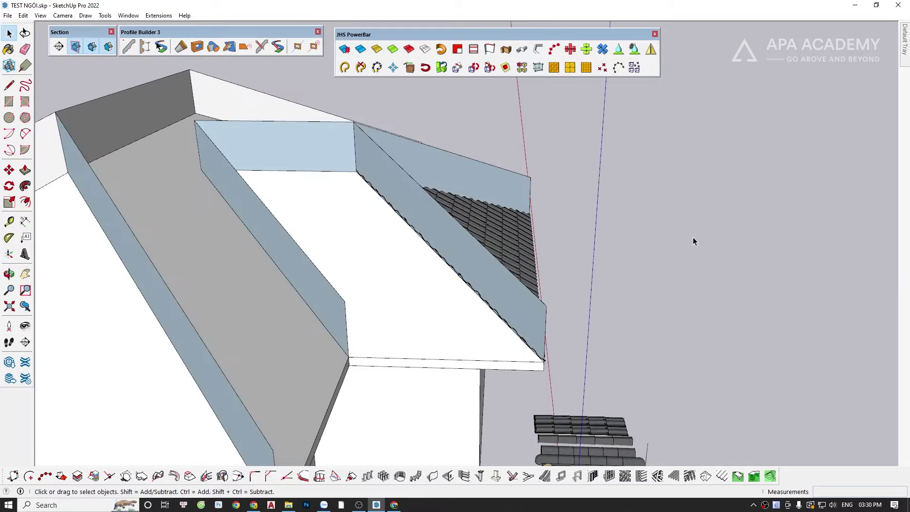
mouse_move(693, 237)
middle_mouse_down()
mouse_move(404, 252)
mouse_move(431, 357)
middle_mouse_up()
scroll(415, 335, "up", 4)
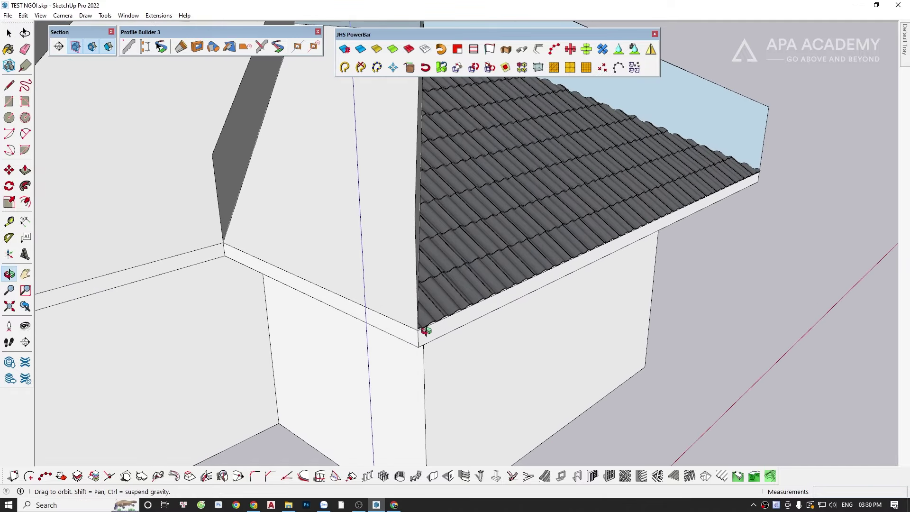
scroll(422, 340, "down", 2)
scroll(424, 342, "down", 1)
scroll(426, 346, "down", 2)
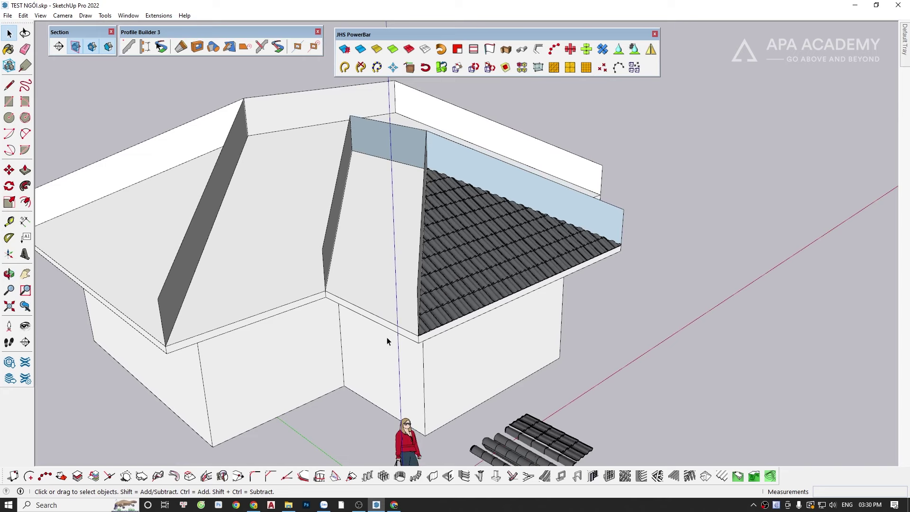
Hide the roof-tile group and the large roof group.
middle_click_drag(427, 266, 444, 246)
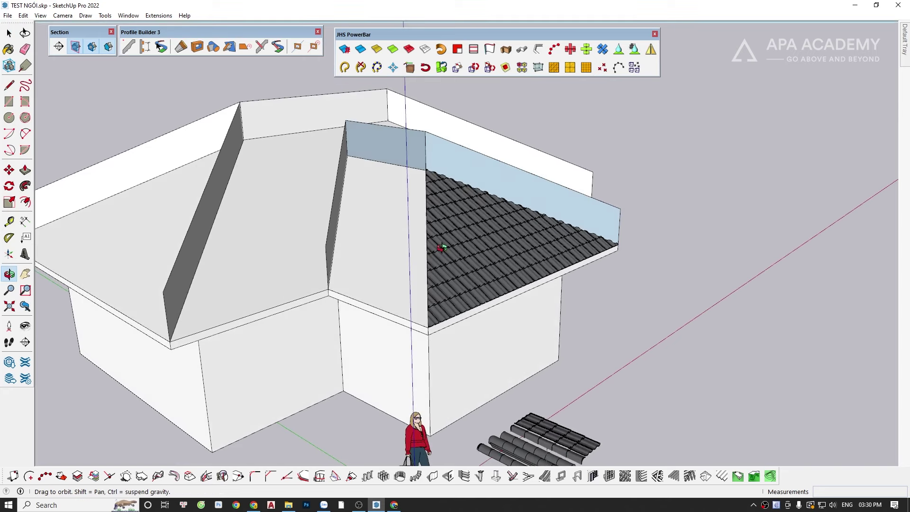
left_click(451, 266)
left_click(422, 156, "ctrl")
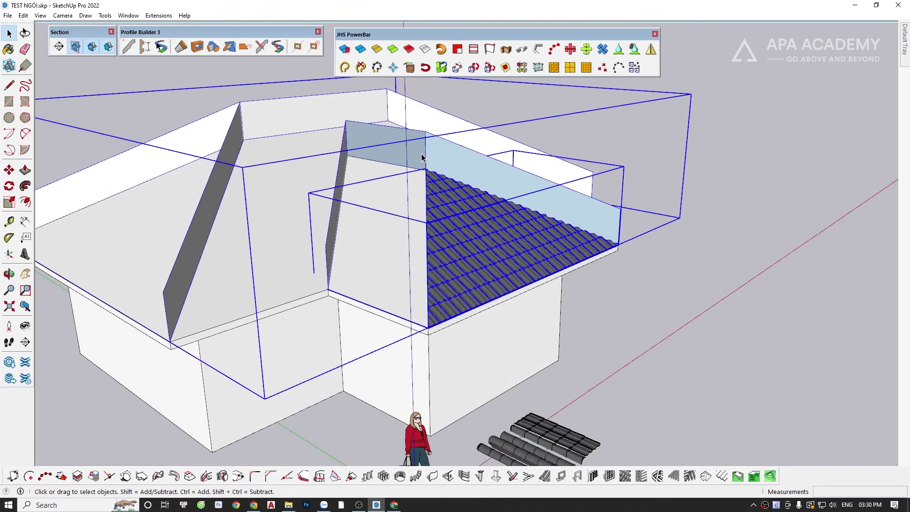
right_click(422, 157)
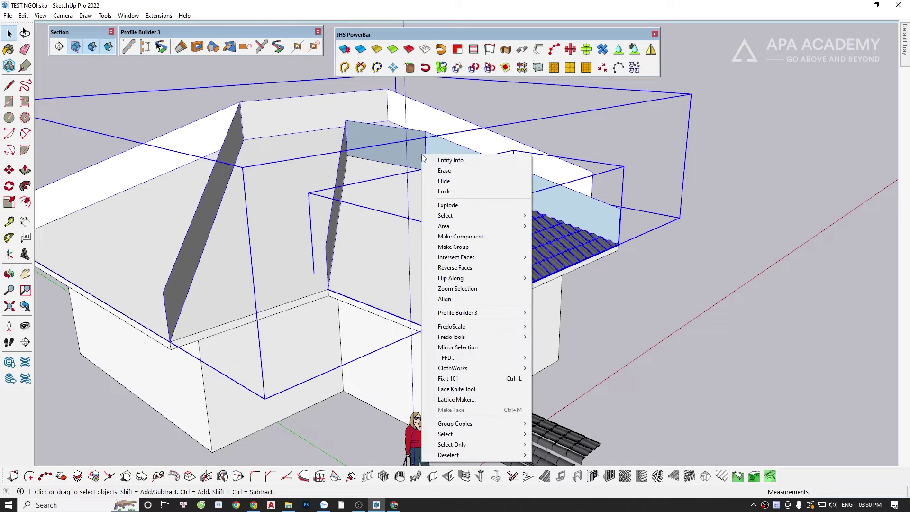
left_click(436, 180)
Draw a line along the front wing's eave from the eave corner.
middle_click_drag(437, 308, 406, 320)
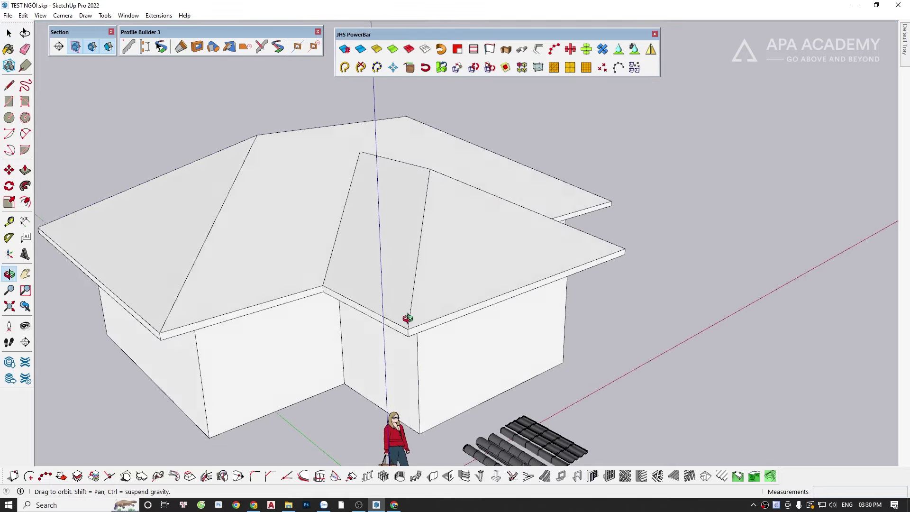
scroll(403, 325, "up", 2)
key("l")
left_click(386, 330)
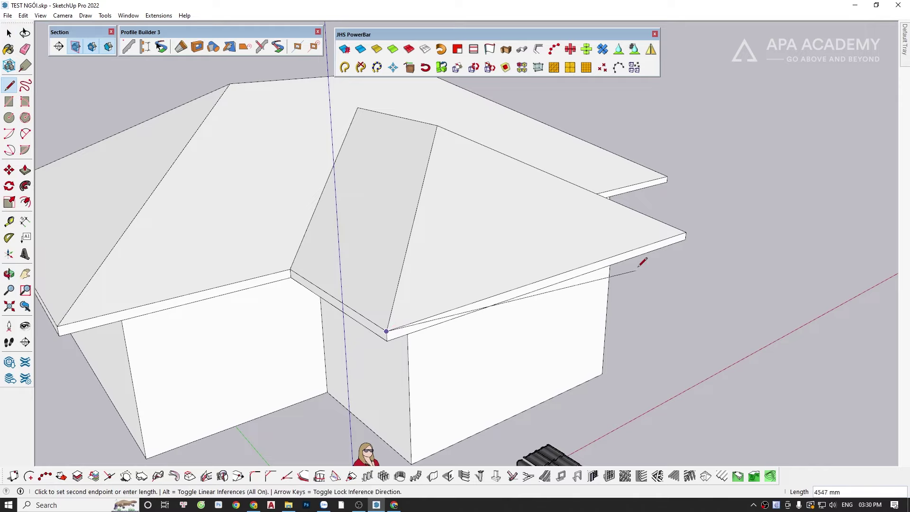
left_click(654, 243)
key("space")
Start rotating the new eave edge about the eave corner, then cancel the rotation.
left_click(611, 260)
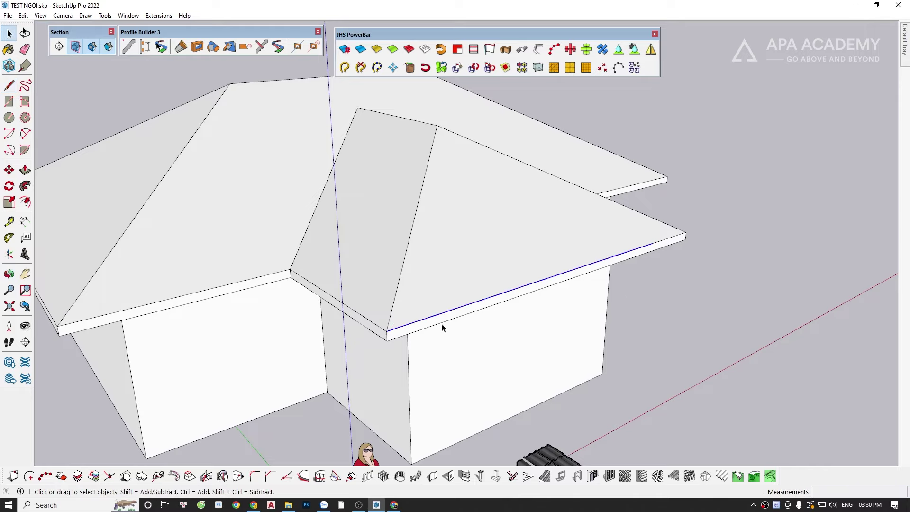
key("q")
scroll(387, 331, "up", 1)
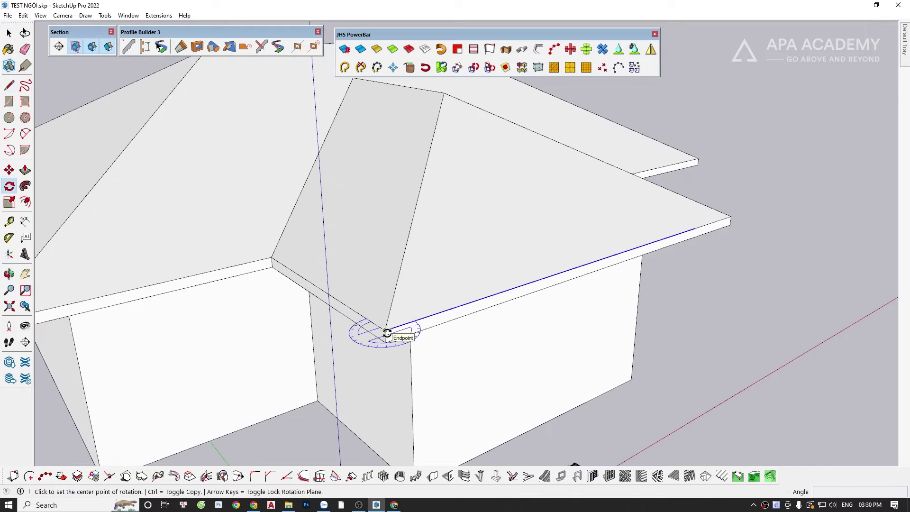
left_click(386, 331)
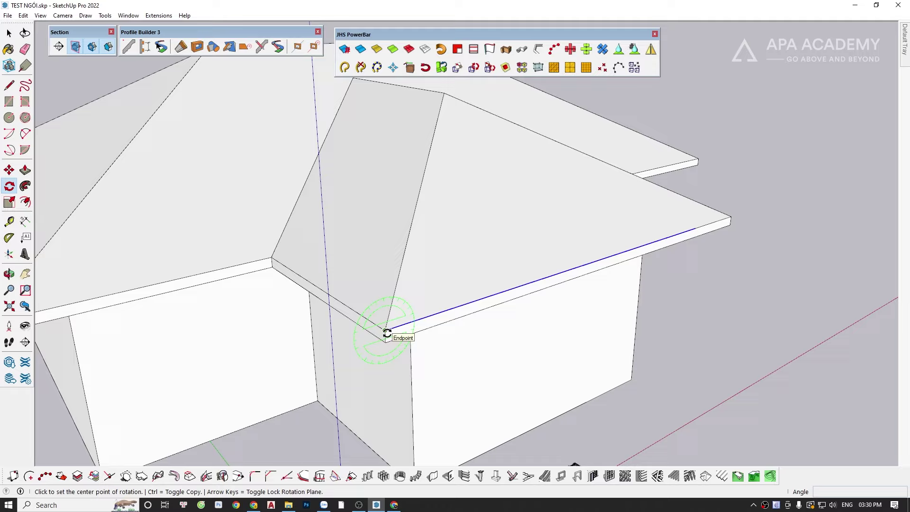
left_click(552, 276)
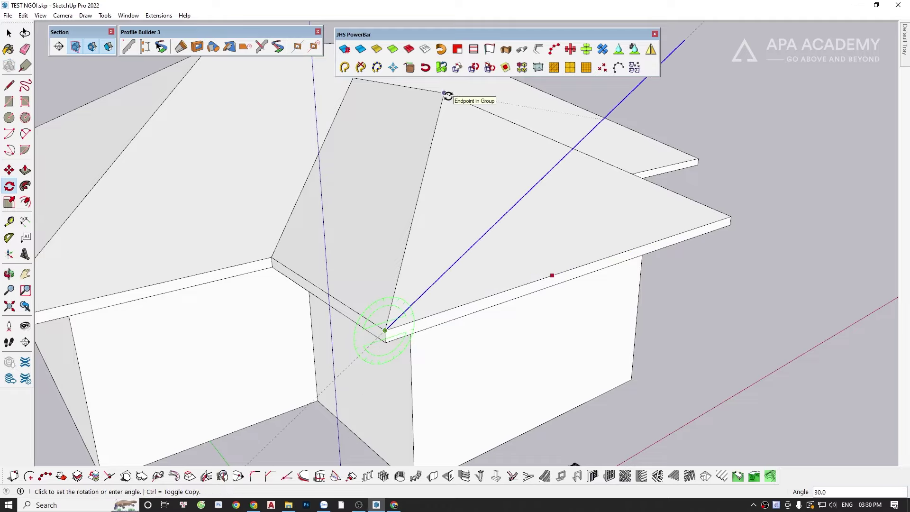
scroll(448, 96, "down", 3)
mouse_move(448, 96)
middle_mouse_down()
mouse_move(749, 203)
mouse_move(455, 236)
mouse_move(467, 275)
middle_mouse_up()
key("space")
middle_click_drag(716, 360, 488, 341)
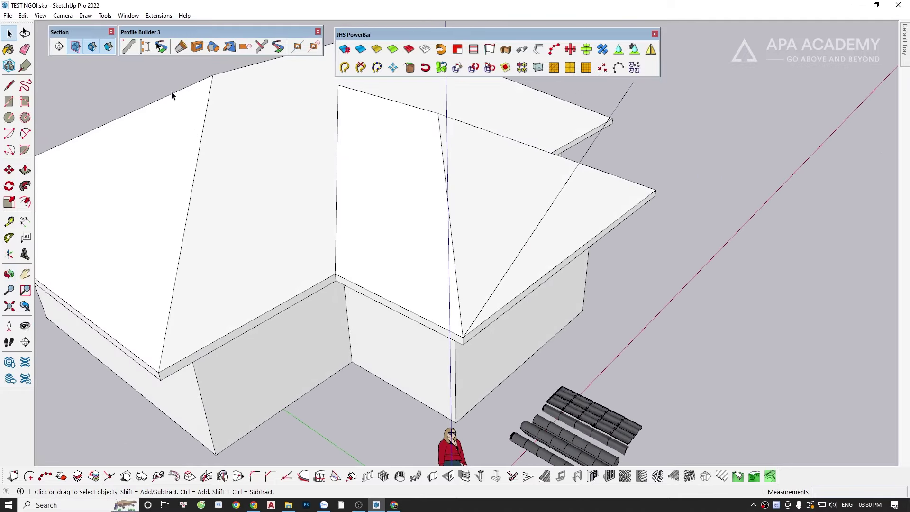
Draw a Profile Builder tile assembly from the eave corner up to the ridge.
left_click(145, 46)
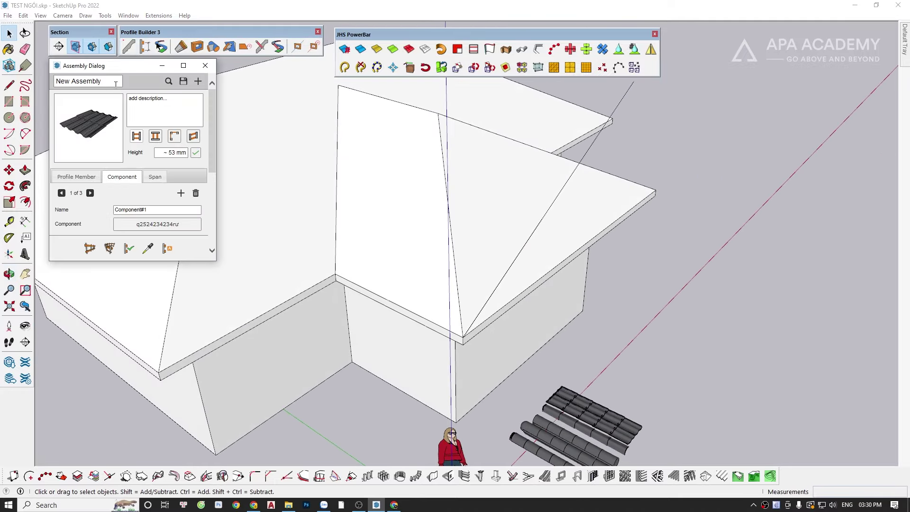
left_click(92, 250)
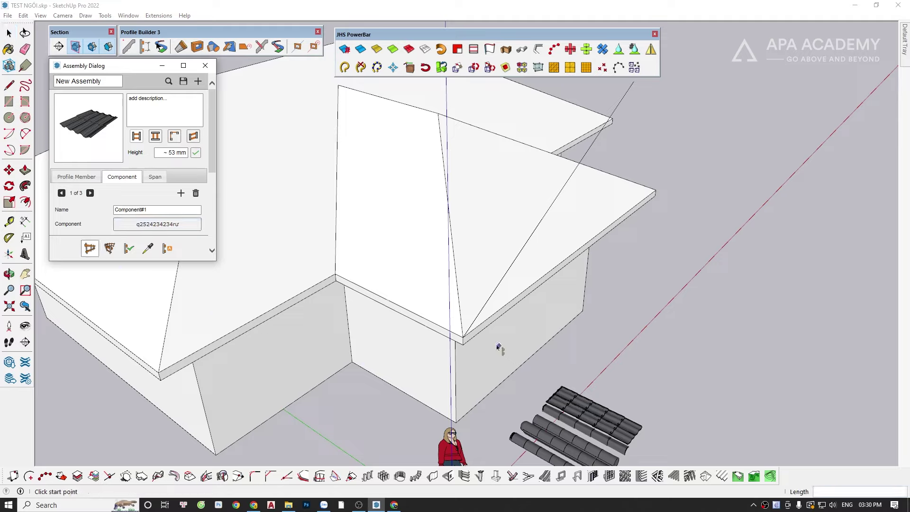
left_click(463, 338)
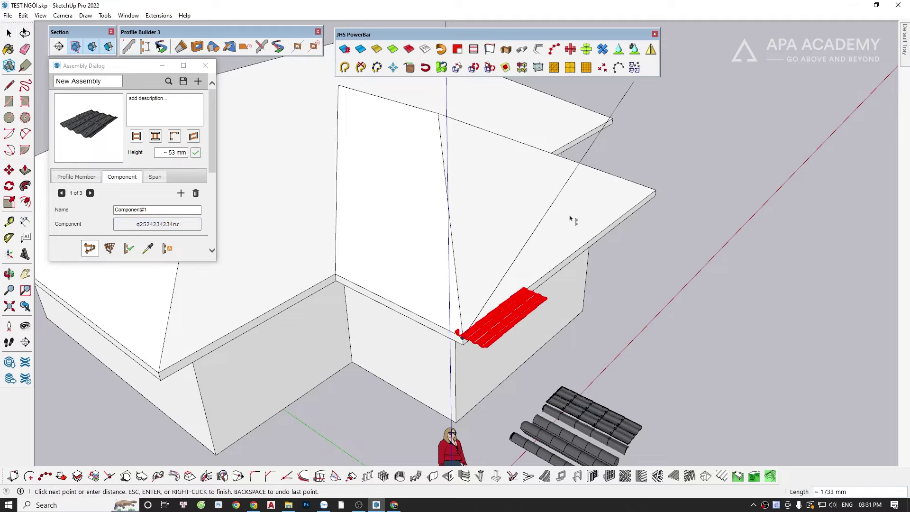
left_click(601, 140)
mouse_move(601, 139)
middle_mouse_down()
mouse_move(548, 217)
mouse_move(329, 244)
mouse_move(613, 251)
mouse_move(601, 304)
mouse_move(584, 311)
mouse_move(652, 309)
middle_mouse_up()
Move the tile strip into position along the eave.
left_click(601, 303)
key("m")
left_click(653, 308)
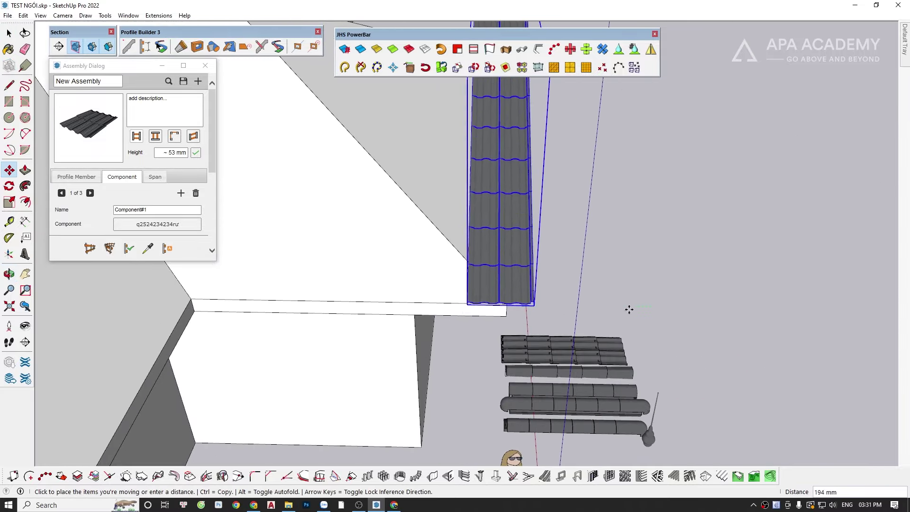
left_click(603, 308)
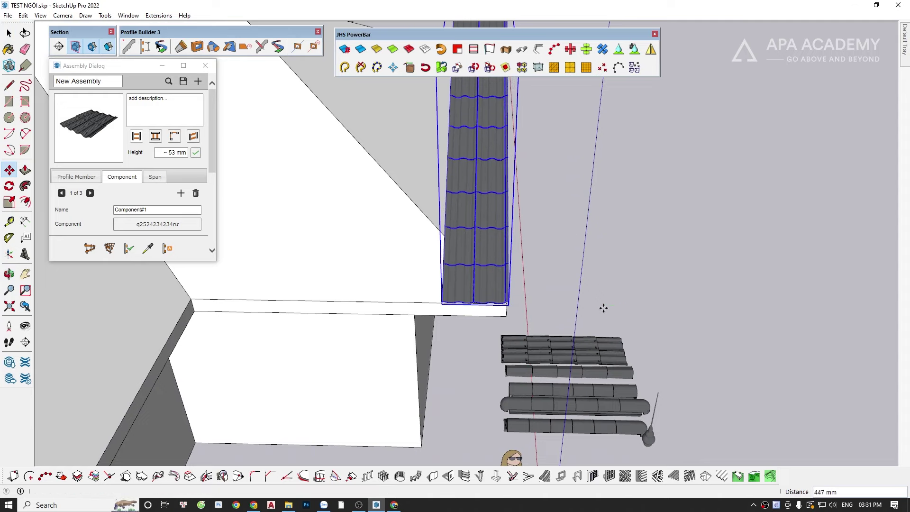
key("space")
mouse_move(600, 309)
middle_mouse_down()
mouse_move(508, 299)
mouse_move(500, 329)
mouse_move(470, 337)
mouse_move(668, 335)
middle_mouse_up()
Ctrl-Move a copy of the tile strip right beside the original.
scroll(516, 345, "up", 5)
key("m")
key("ctrl")
left_click(471, 319)
left_click(460, 308)
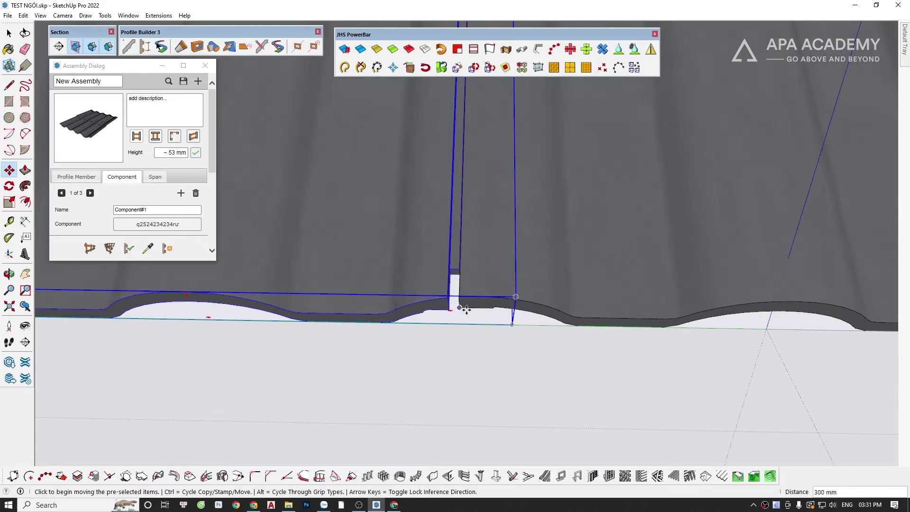
scroll(463, 309, "down", 5)
middle_click_drag(471, 321, 472, 333)
Array the tile strip copy 20 times across the slope and orbit to check it.
scroll(472, 333, "down", 3)
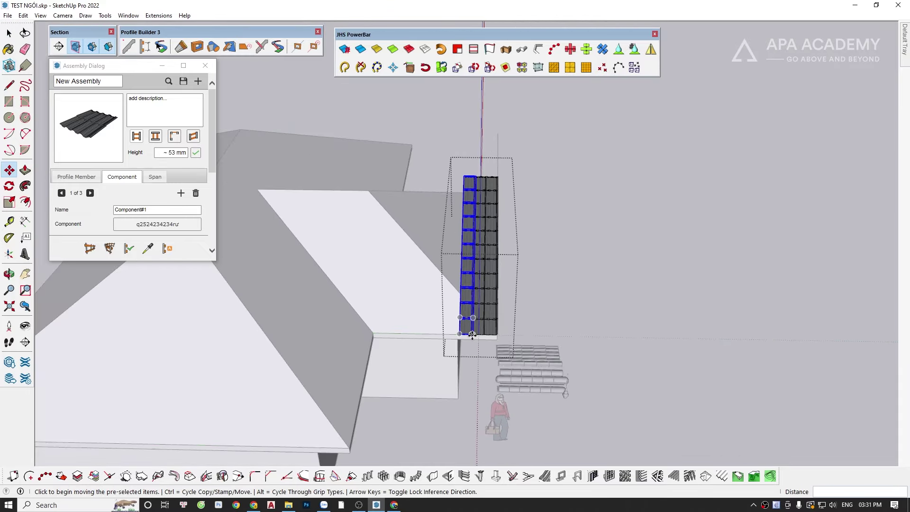
type("20x")
key("Return")
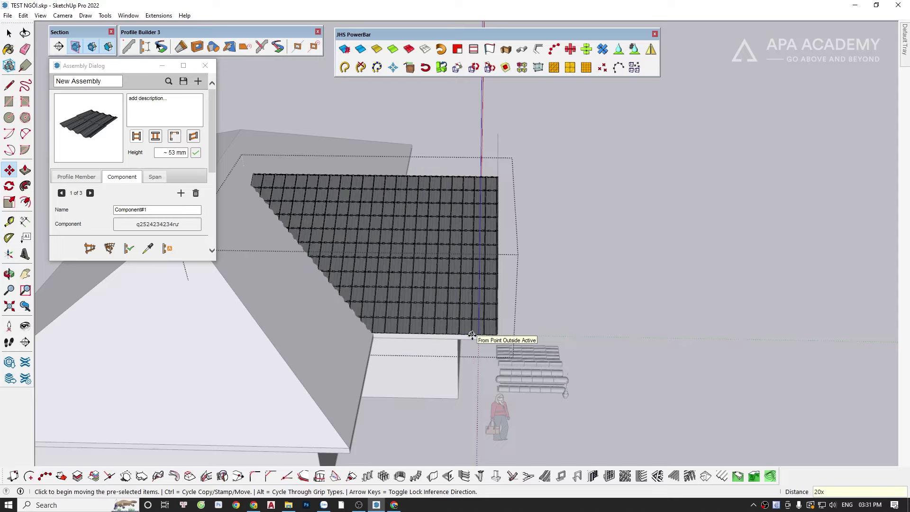
key("space")
scroll(421, 290, "down", 2)
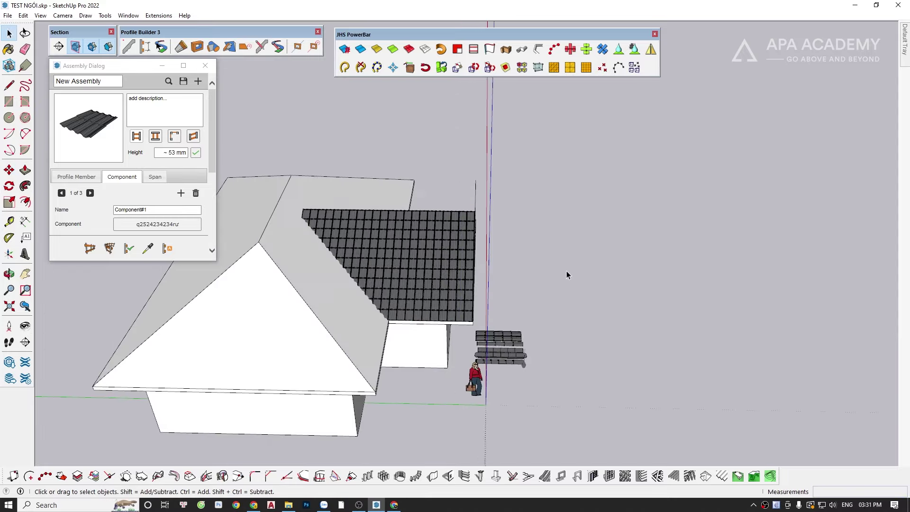
middle_click_drag(566, 271, 368, 232)
scroll(455, 199, "up", 3)
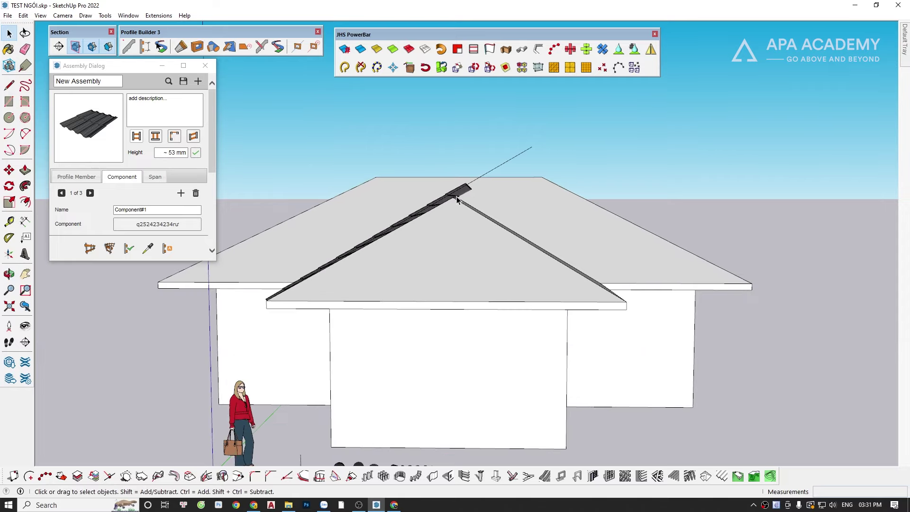
middle_click_drag(462, 183, 460, 189)
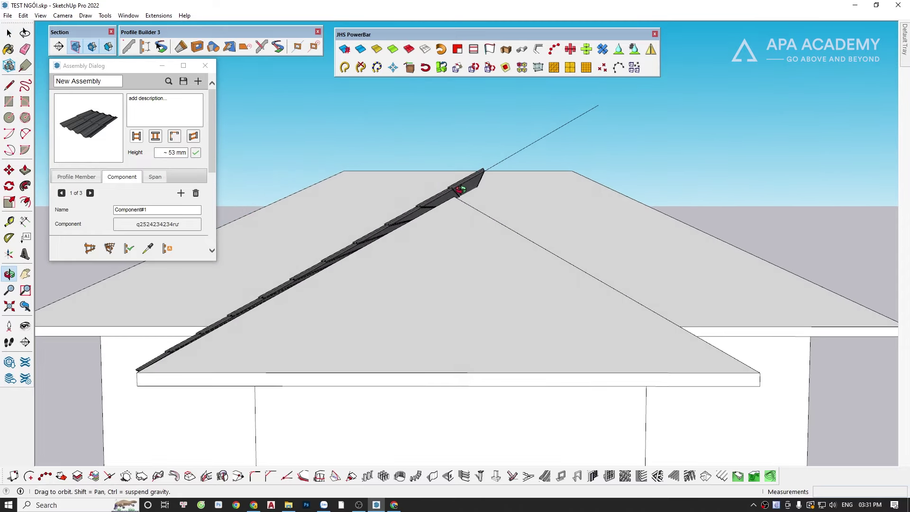
Select the roof group, then clear the selection and orbit to a higher view.
left_click(487, 206)
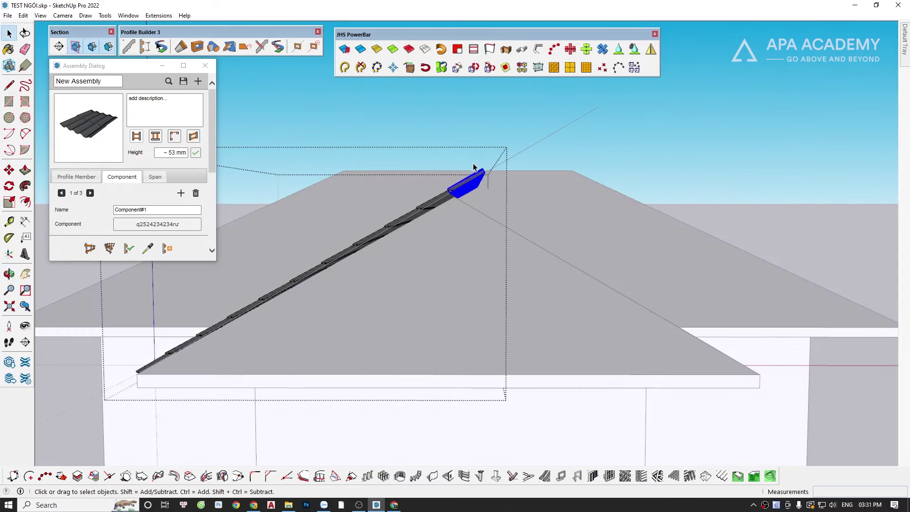
scroll(476, 179, "down", 2)
scroll(468, 194, "down", 2)
left_click(671, 151)
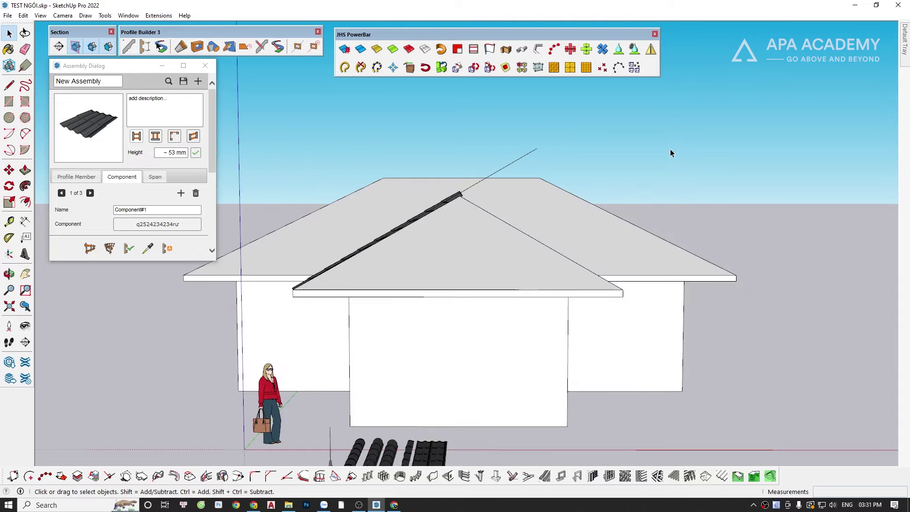
middle_click_drag(670, 151, 474, 308)
scroll(466, 322, "up", 2)
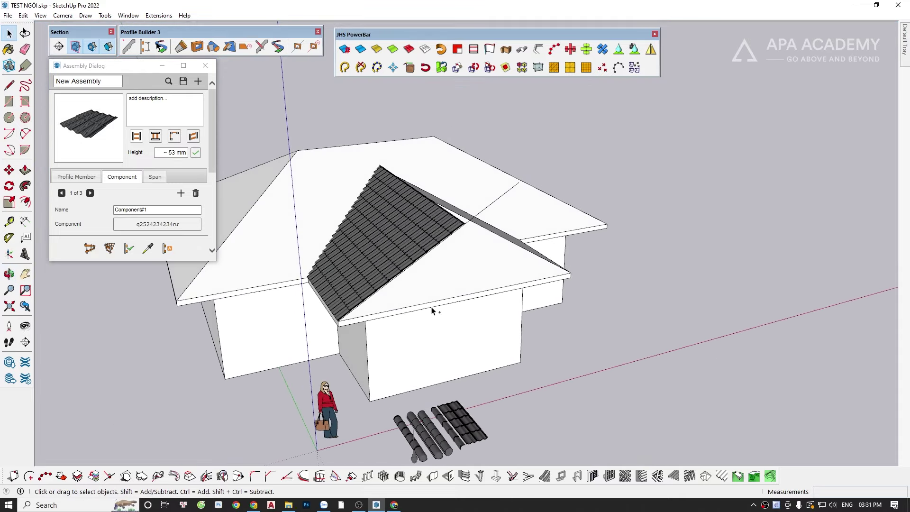
Unhide all hidden geometry, restoring the parapet walls and second roof.
left_click(23, 15)
mouse_move(41, 161)
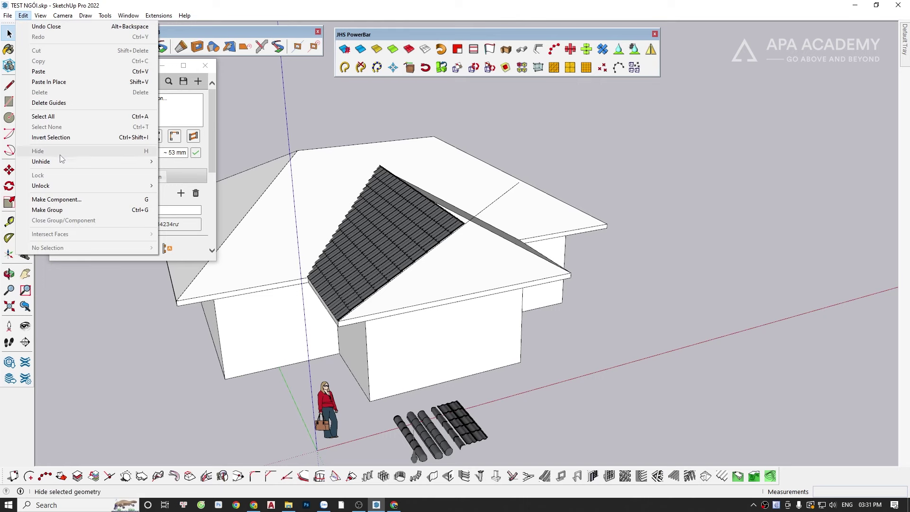
left_click(175, 182)
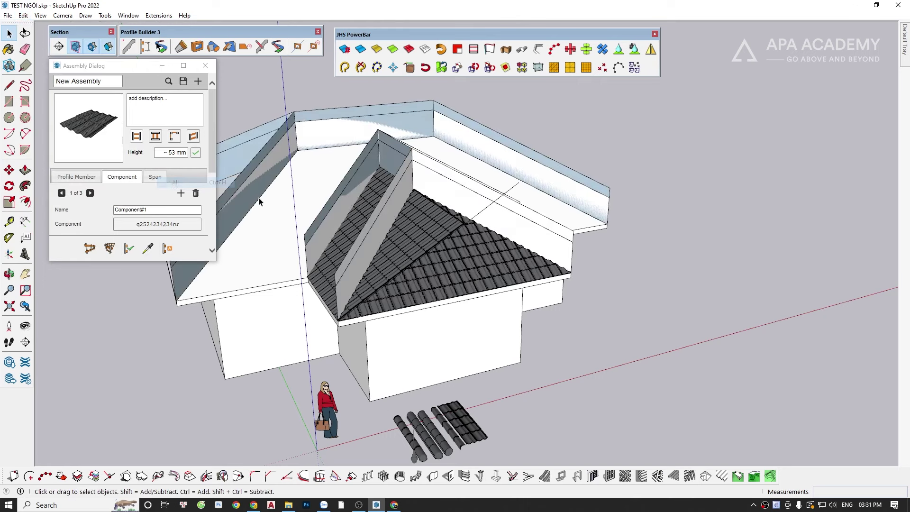
scroll(426, 147, "up", 3)
left_click(412, 153)
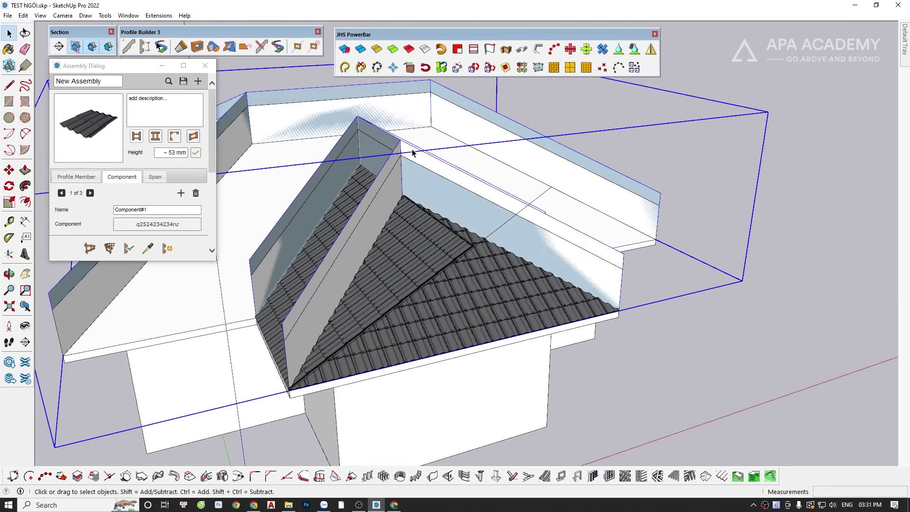
scroll(413, 153, "down", 5)
mouse_move(436, 227)
middle_mouse_down()
mouse_move(456, 250)
mouse_move(398, 239)
middle_mouse_up()
Open the front wing's tile group for editing and close the Assembly Dialog.
double_click(423, 235)
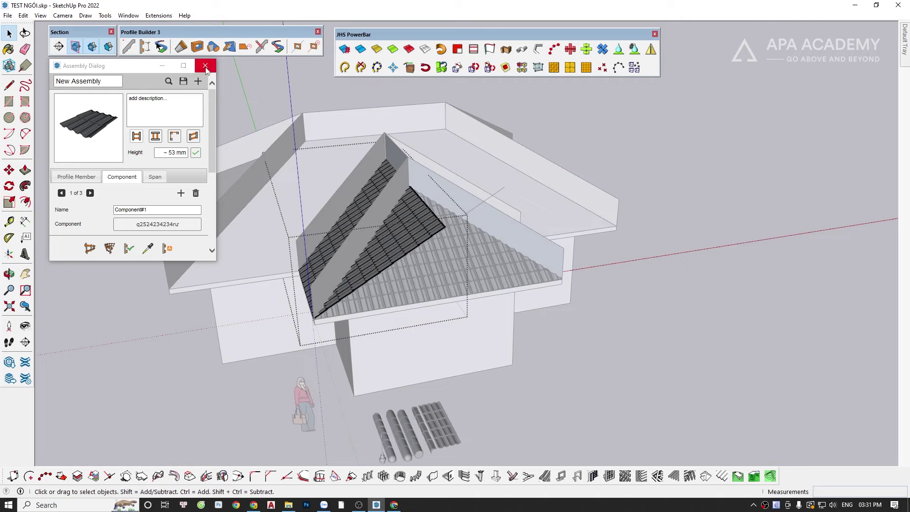
left_click(205, 66)
left_click(58, 46)
mouse_move(391, 243)
middle_mouse_down()
mouse_move(402, 229)
mouse_move(349, 216)
middle_mouse_up()
Slice the tile rows with a section plane along the first hip line.
left_click(349, 216)
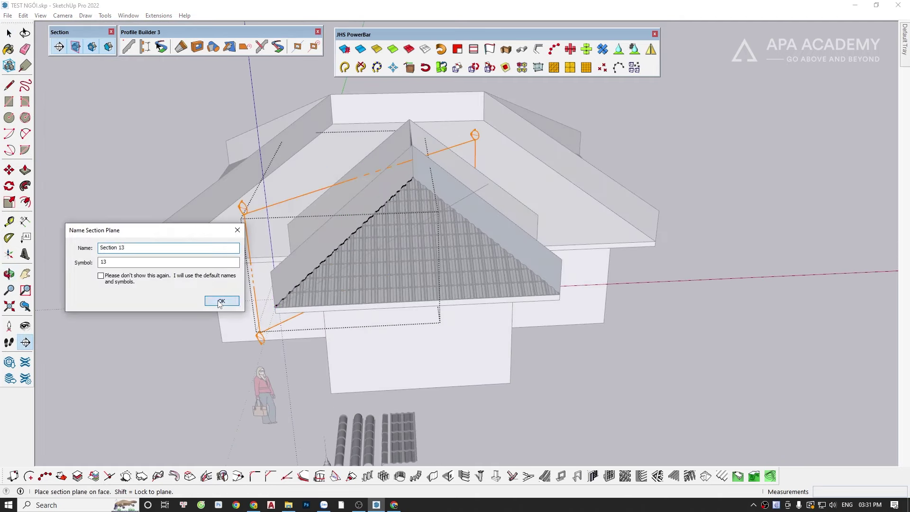
key("Return")
scroll(273, 237, "up", 2)
right_click(247, 226)
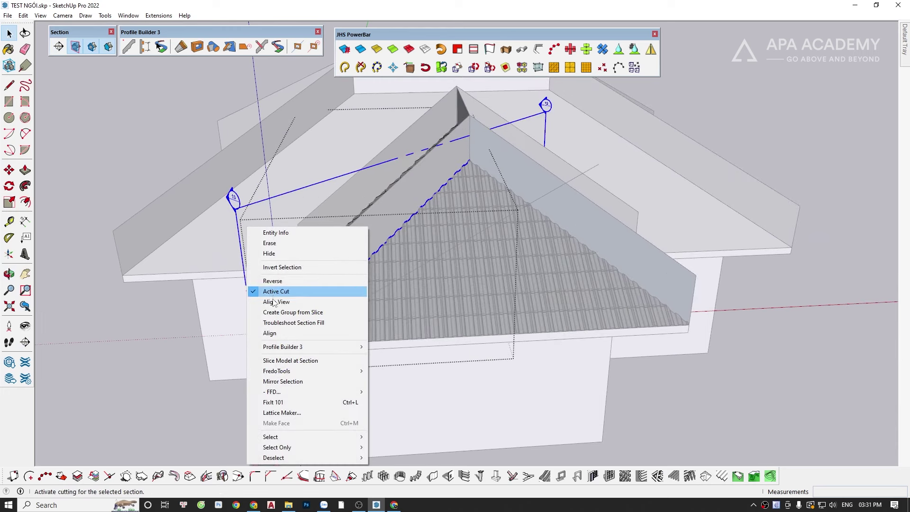
left_click(276, 363)
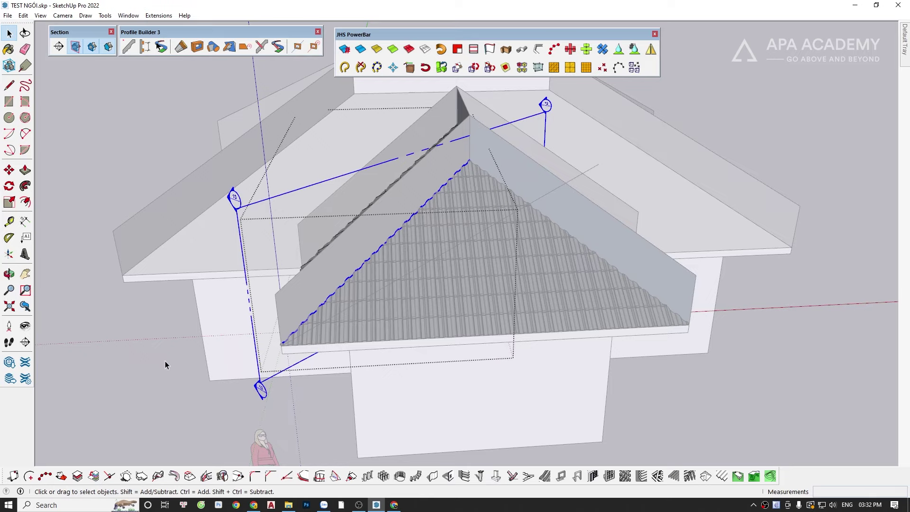
left_click(274, 396)
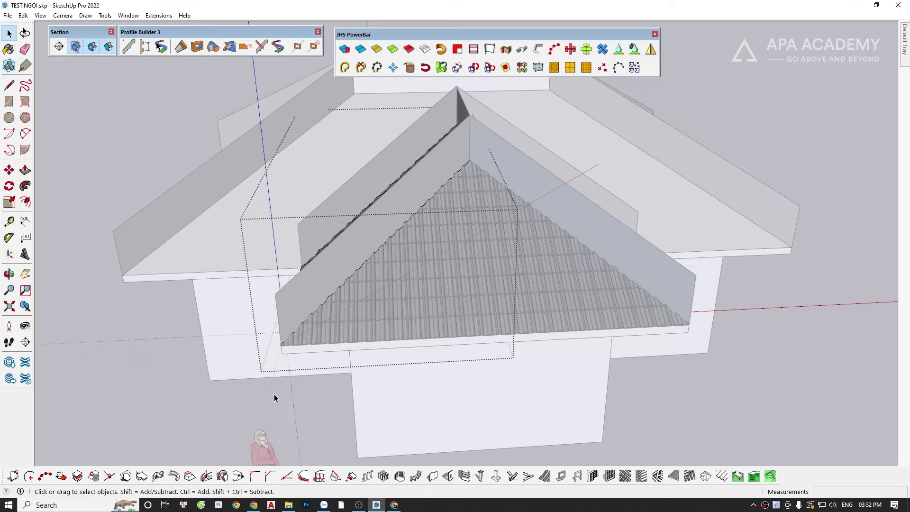
Slice the tiles along the other hip with a second section plane.
mouse_move(274, 395)
middle_mouse_down()
mouse_move(547, 290)
mouse_move(578, 313)
middle_mouse_up()
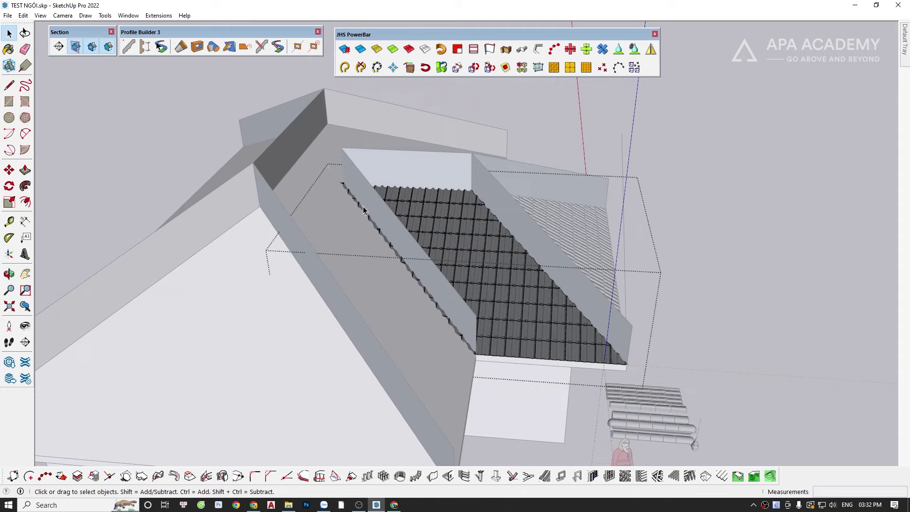
left_click(59, 46)
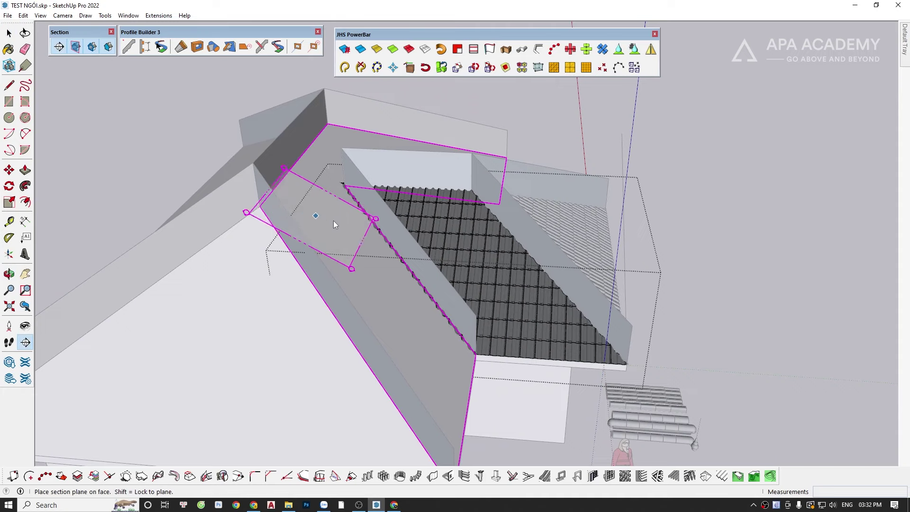
left_click(397, 234)
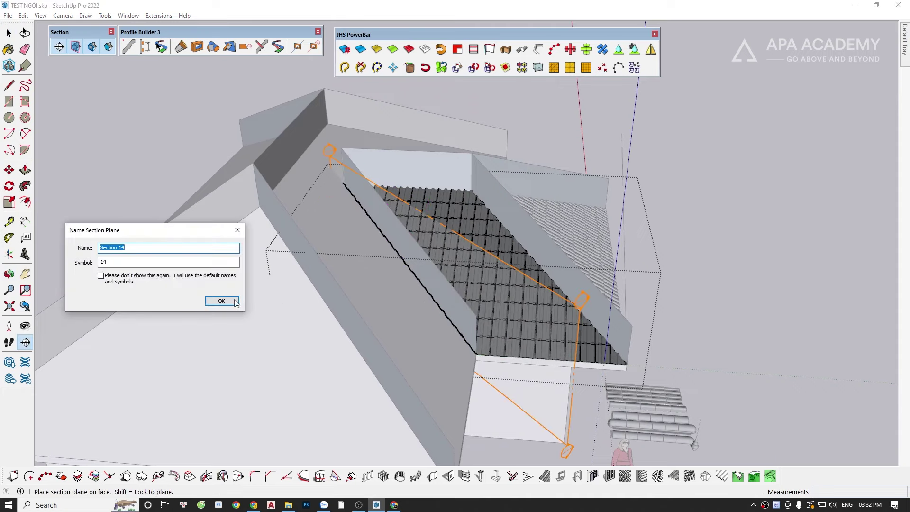
key("Return")
middle_click_drag(552, 292, 505, 370)
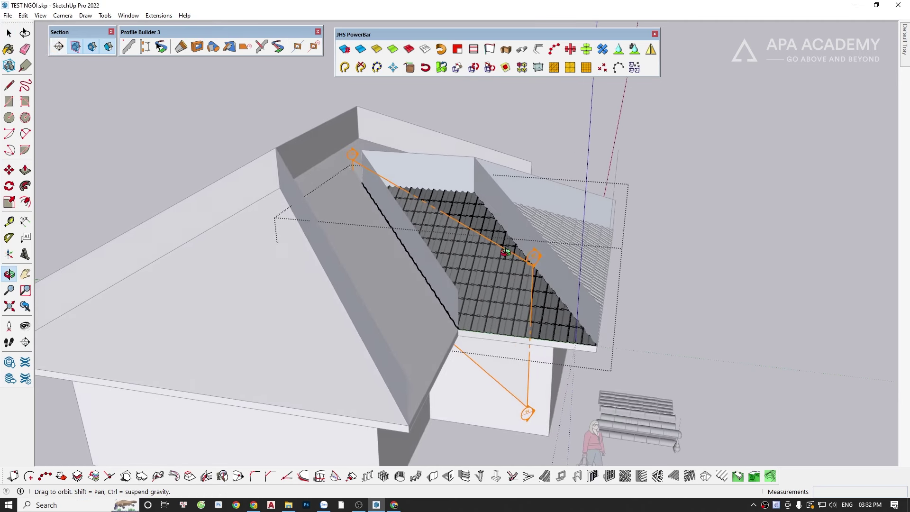
right_click(505, 370)
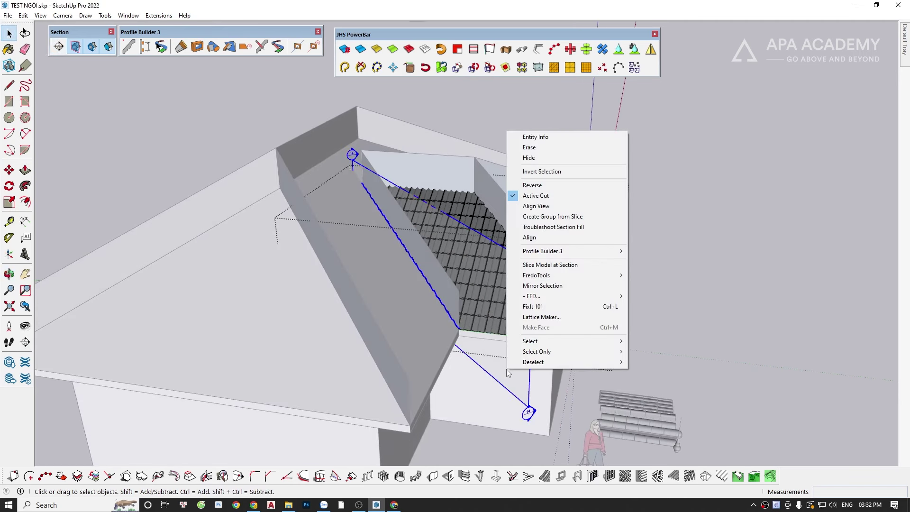
left_click(540, 266)
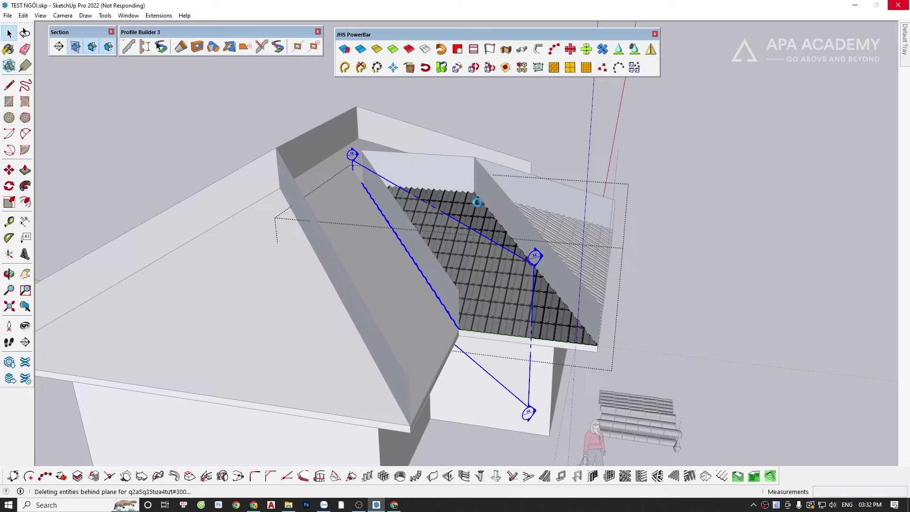
Delete the section plane and look over the trimmed hip roof.
scroll(534, 420, "up", 1)
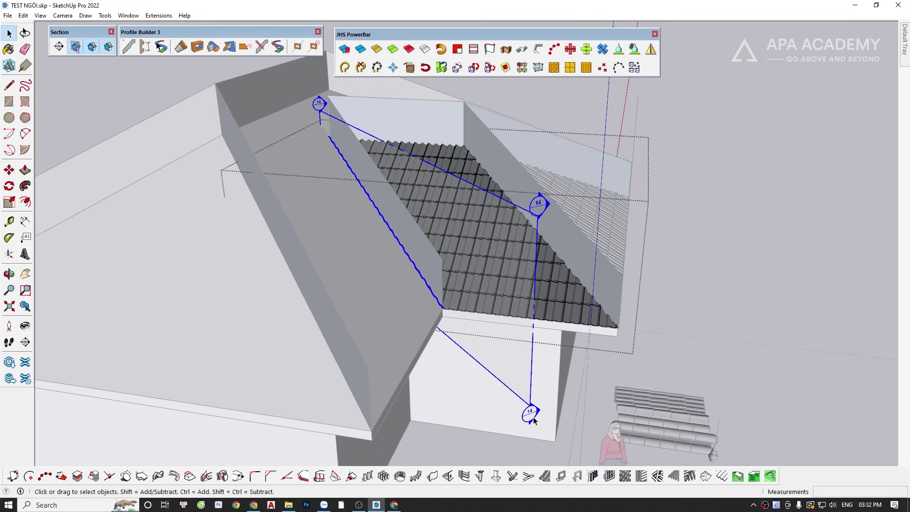
scroll(506, 402, "down", 1)
key("Delete")
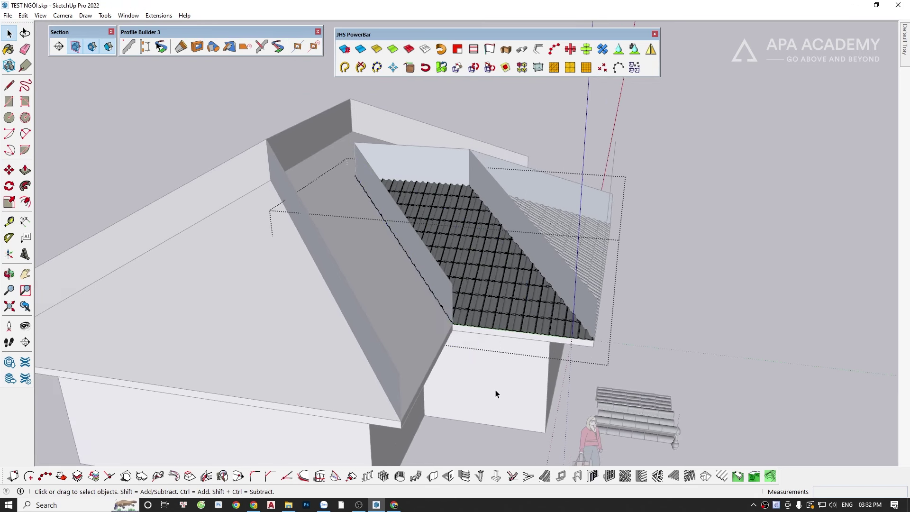
middle_click_drag(728, 246, 477, 195)
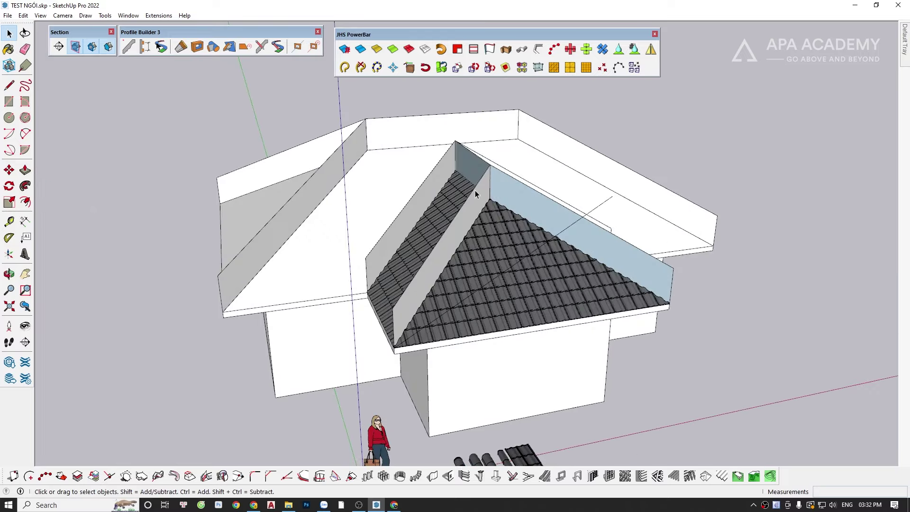
left_click(492, 187)
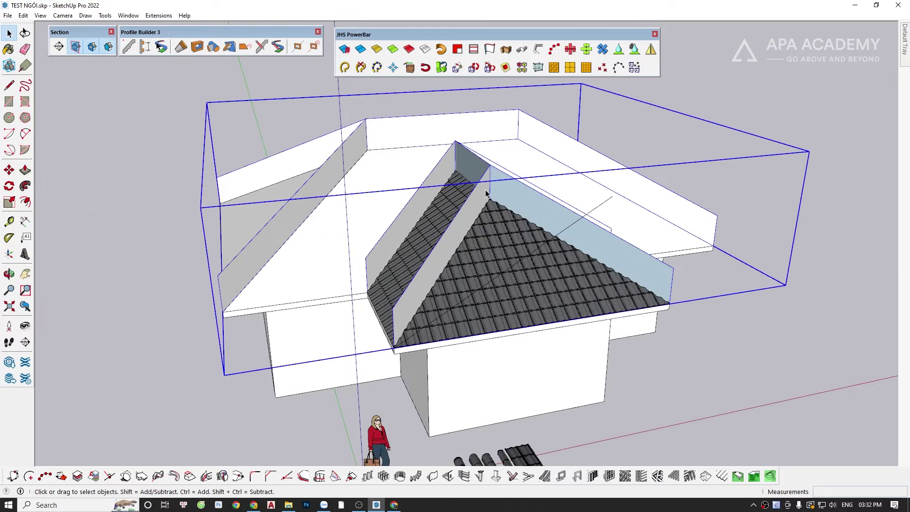
mouse_move(488, 233)
middle_mouse_down()
mouse_move(417, 279)
mouse_move(469, 260)
middle_mouse_up()
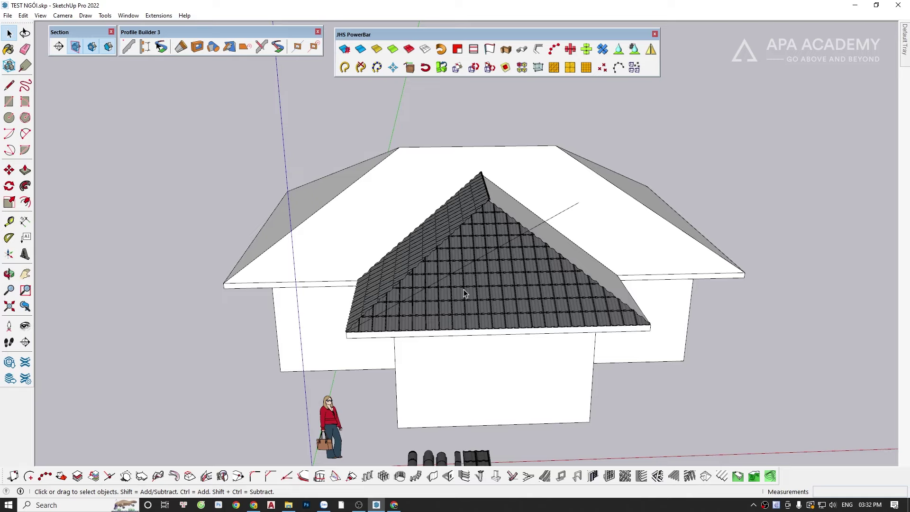
mouse_move(465, 291)
middle_mouse_down()
mouse_move(502, 294)
mouse_move(388, 327)
middle_mouse_up()
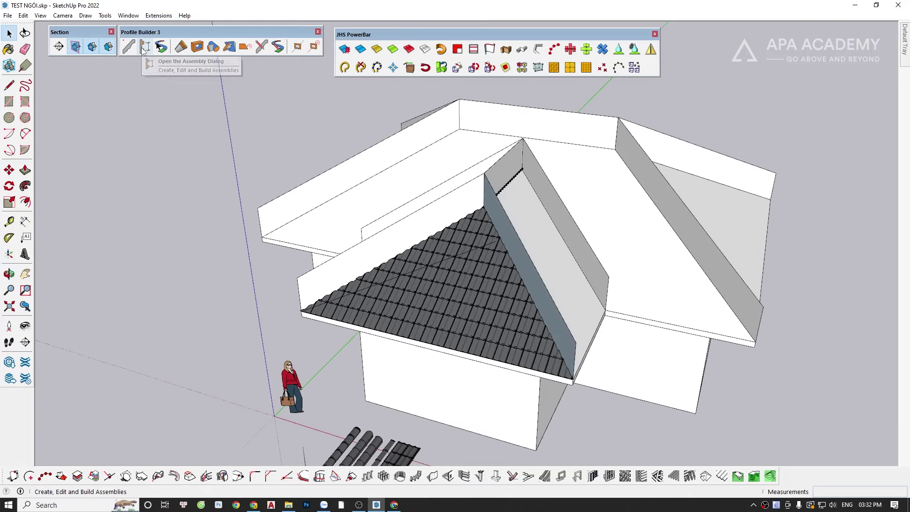
Pick the round ridge-cap sample piece as the Profile Builder assembly.
left_click(145, 46)
mouse_move(317, 290)
middle_mouse_down()
mouse_move(313, 197)
mouse_move(175, 226)
middle_mouse_up()
left_click(153, 250)
scroll(308, 355, "up", 4)
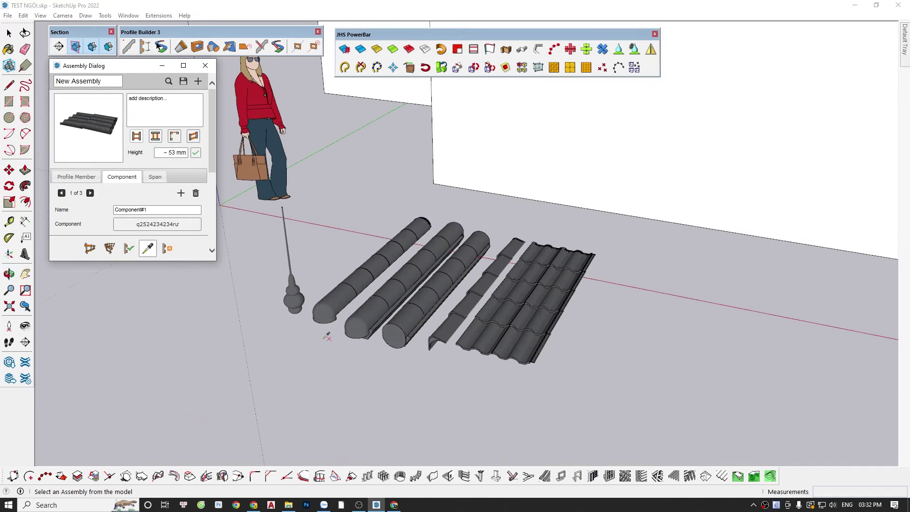
left_click(349, 308)
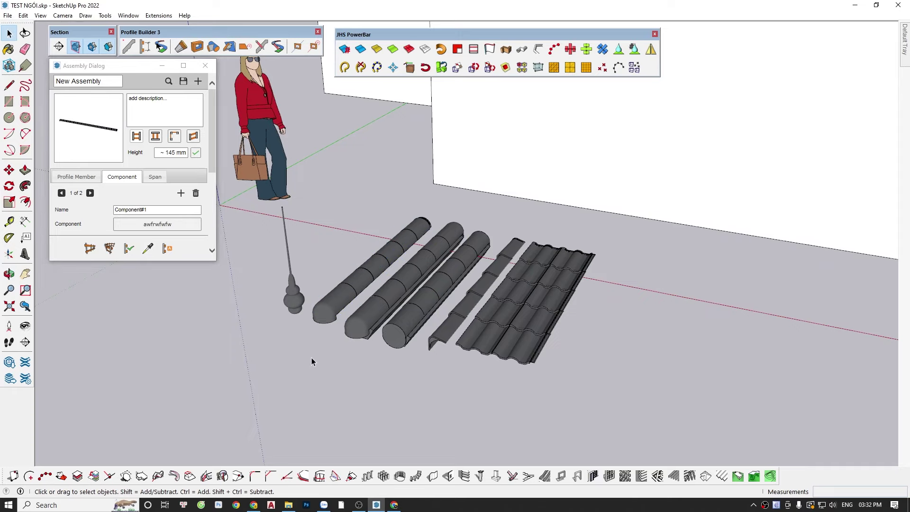
scroll(311, 360, "down", 5)
middle_click_drag(299, 394, 354, 299)
scroll(322, 302, "up", 1)
scroll(298, 303, "up", 1)
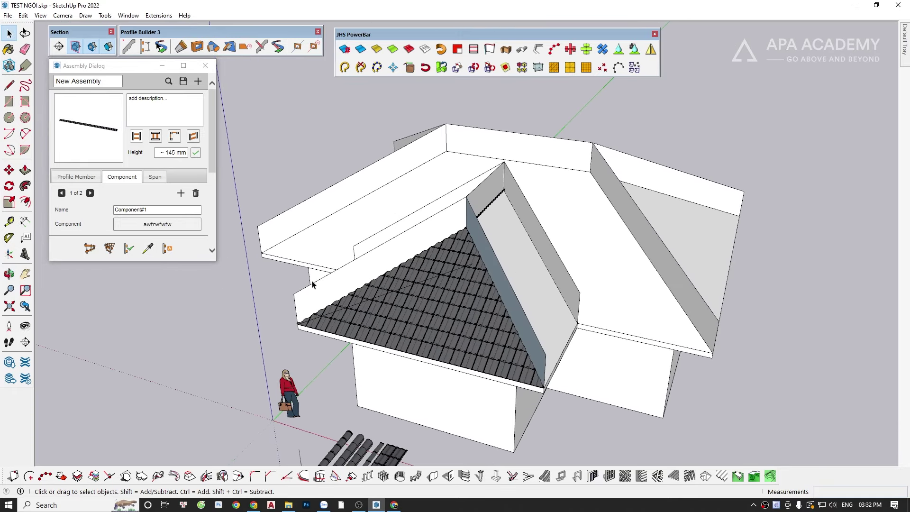
scroll(293, 303, "up", 1)
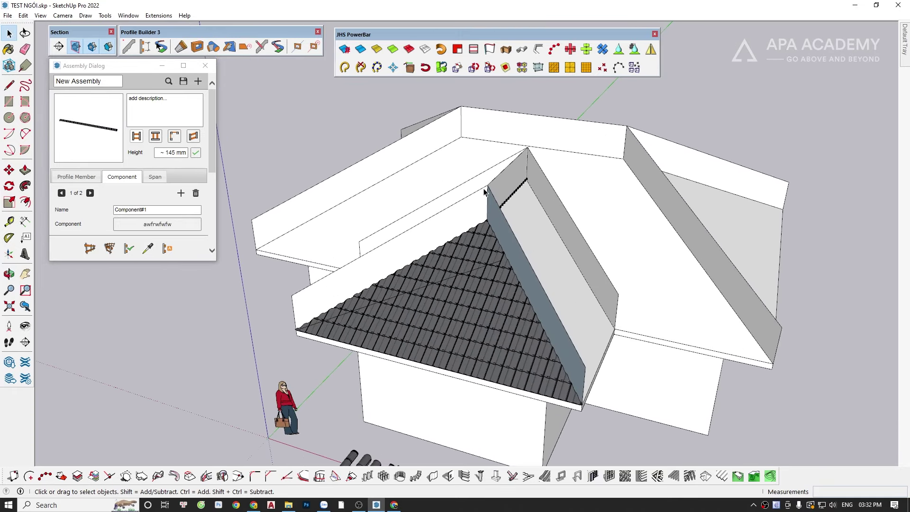
middle_click_drag(484, 191, 341, 240)
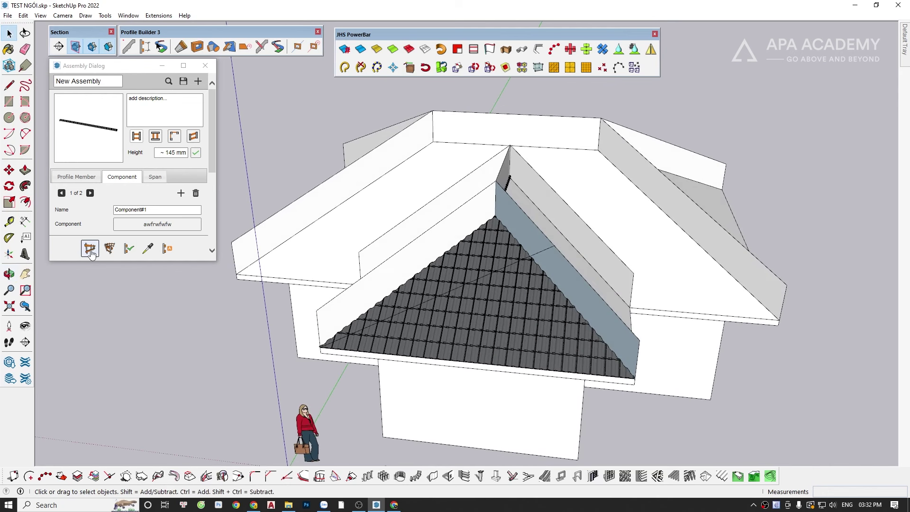
Build a trial ridge member from the hip's eave corner, then delete it.
left_click(90, 248)
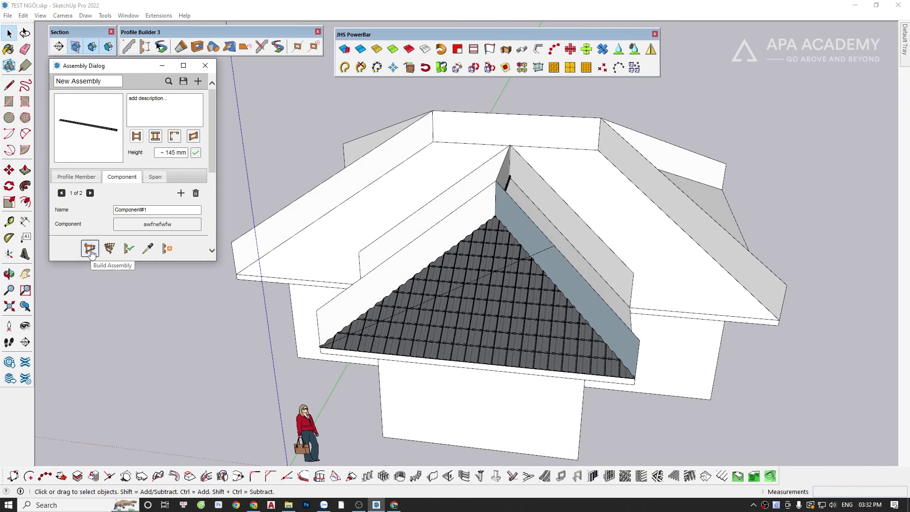
left_click(316, 311)
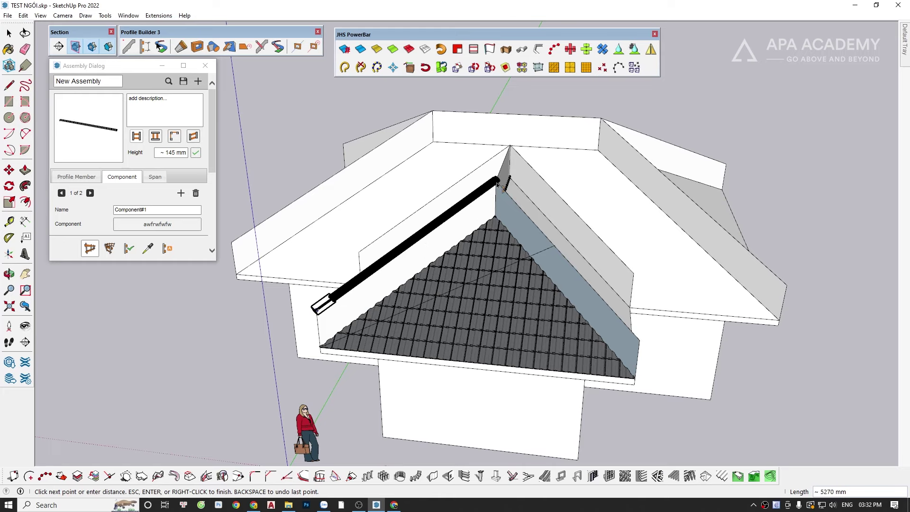
key("space")
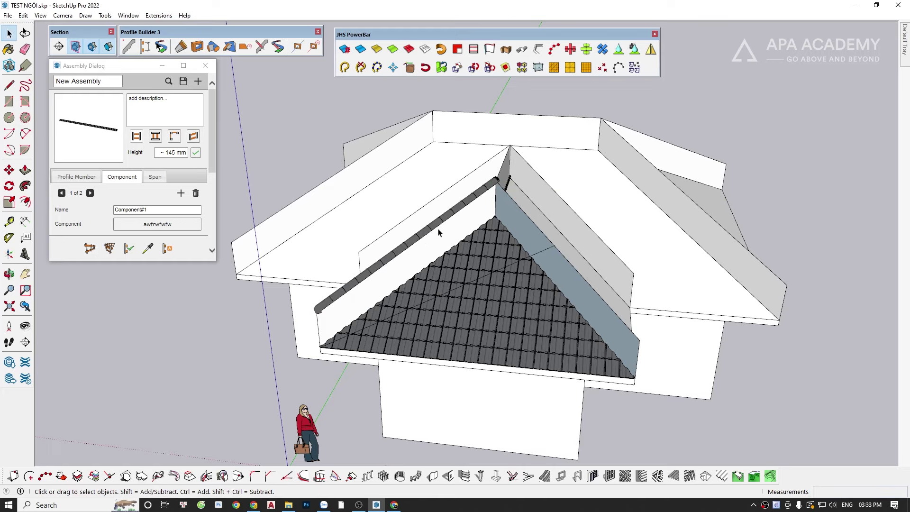
mouse_move(439, 232)
middle_mouse_down()
mouse_move(379, 237)
mouse_move(393, 272)
middle_mouse_up()
left_click(419, 235)
key("Delete")
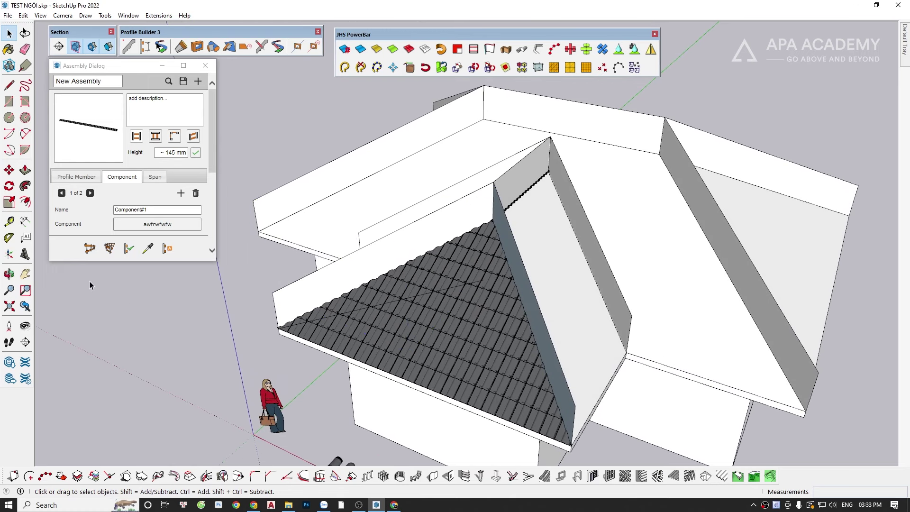
Lay ridge tiles from the hip bottom up to the peak, then delete them.
left_click(90, 249)
left_click(575, 406)
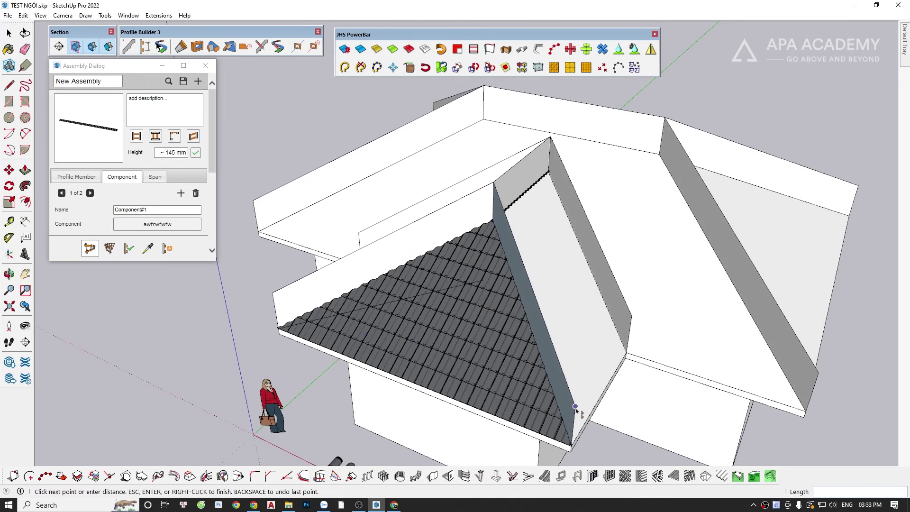
left_click(493, 186)
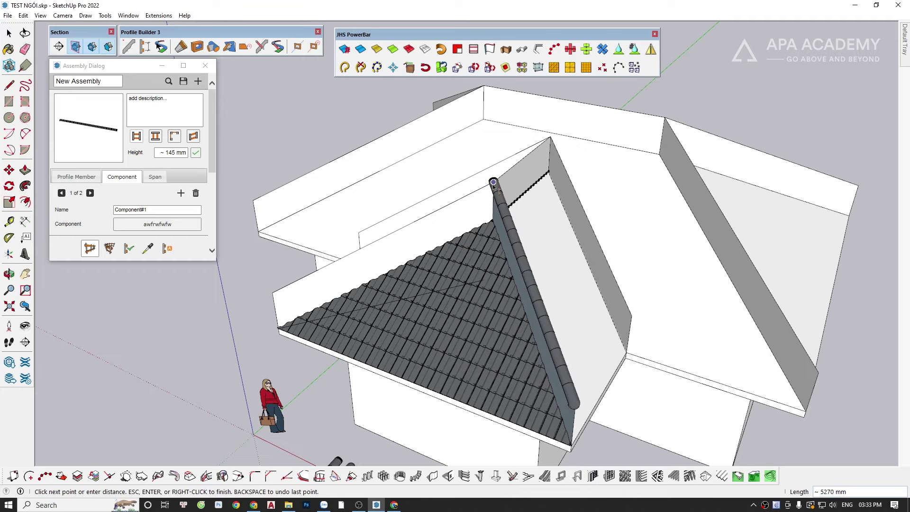
key("Escape")
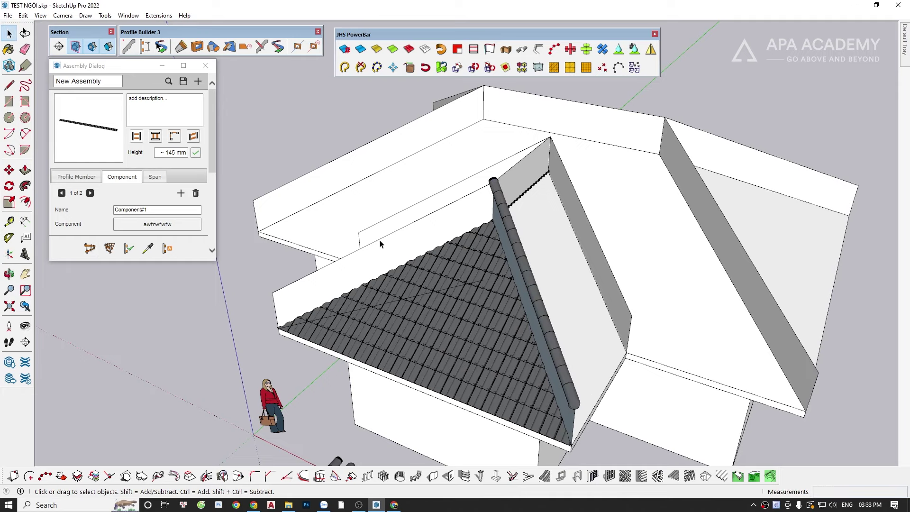
middle_click_drag(482, 223, 436, 225)
left_click(501, 222)
key("Delete")
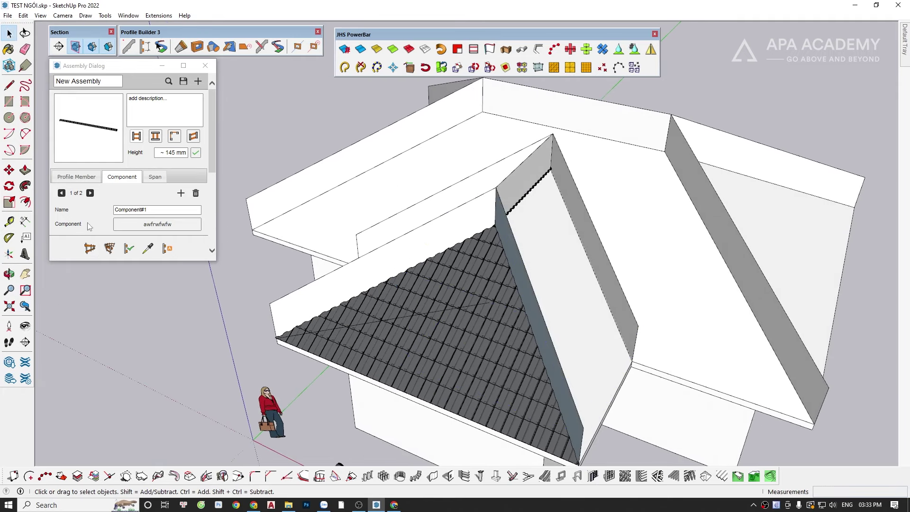
Run ridge-cap tiles from the hip peak along the short top ridge.
left_click(88, 248)
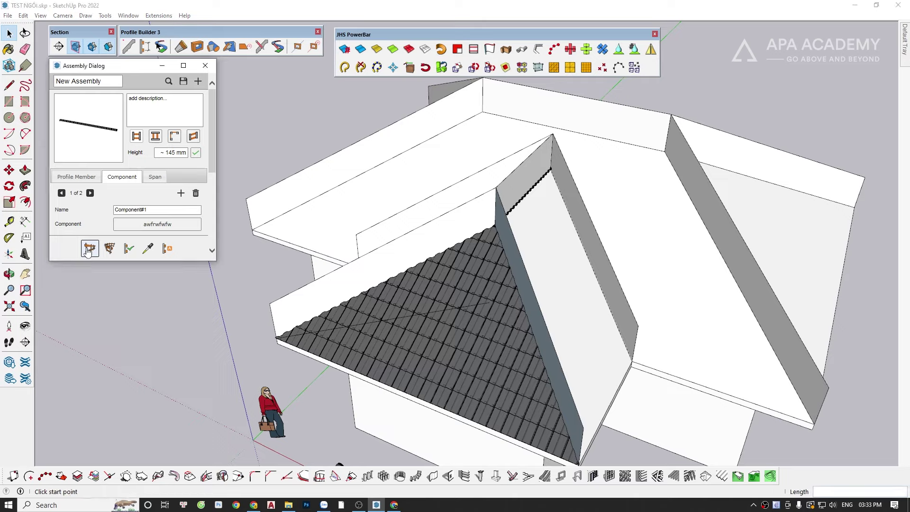
left_click(496, 187)
left_click(553, 134)
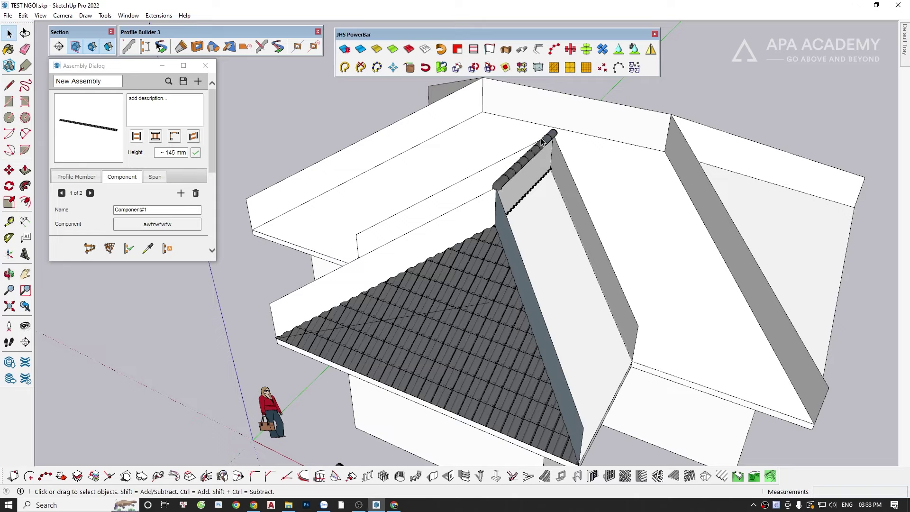
Move the hip-ridge and top-ridge tile runs together onto the ridge endpoint.
middle_click_drag(506, 180, 491, 213)
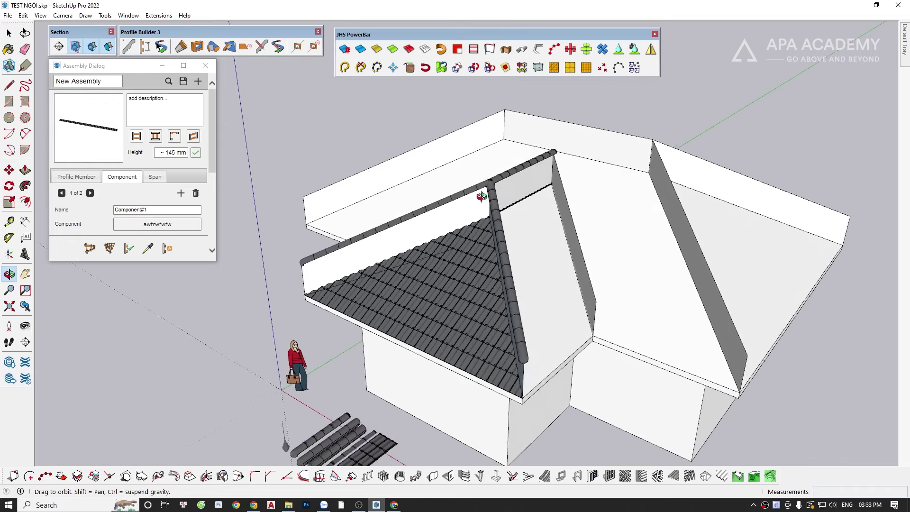
left_click(491, 212)
left_click(467, 191, "shift")
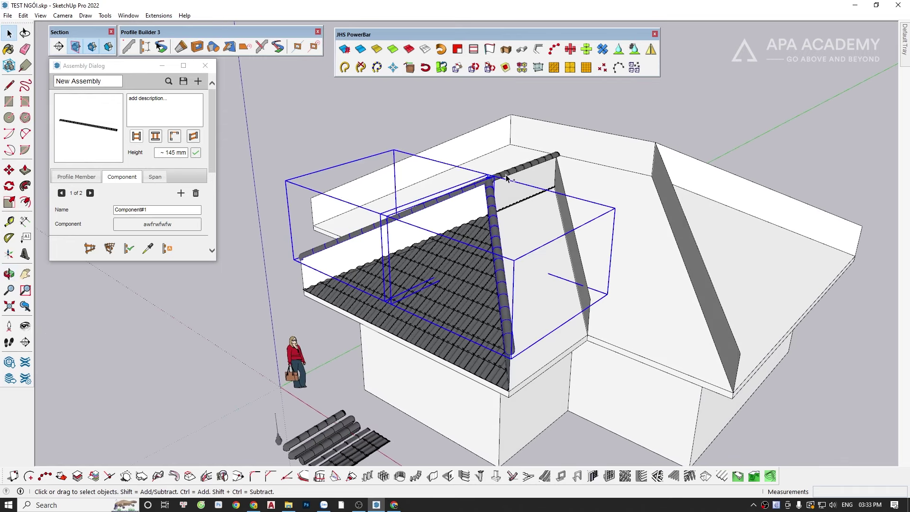
scroll(593, 331, "up", 3)
scroll(593, 324, "up", 1)
key("m")
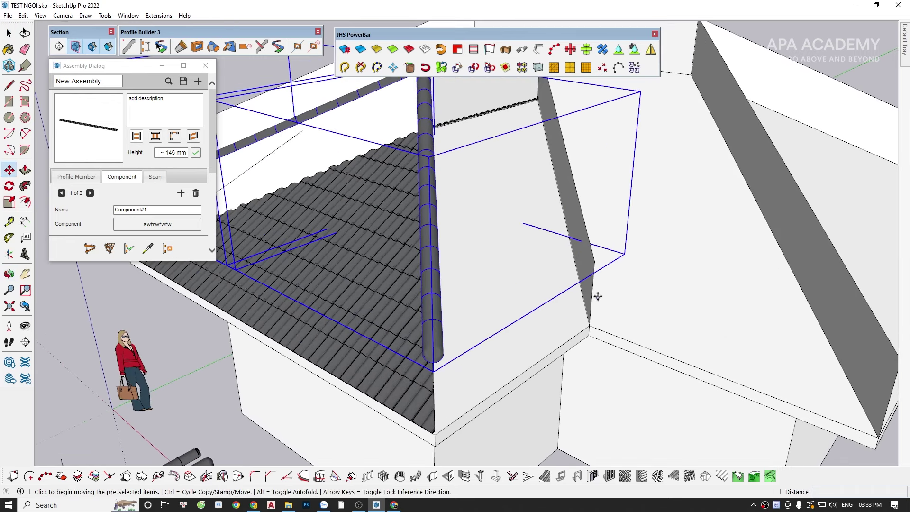
left_click(594, 263)
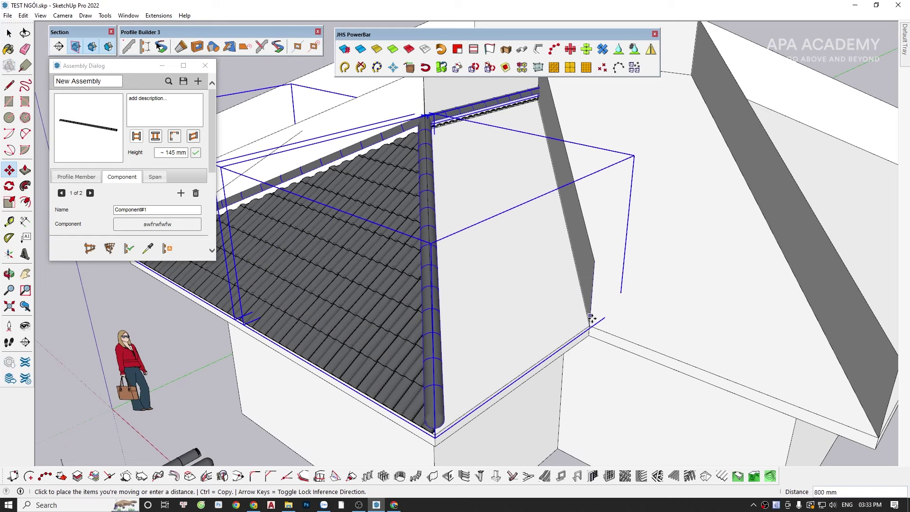
left_click(589, 325)
scroll(533, 290, "down", 2)
scroll(533, 290, "down", 3)
key("space")
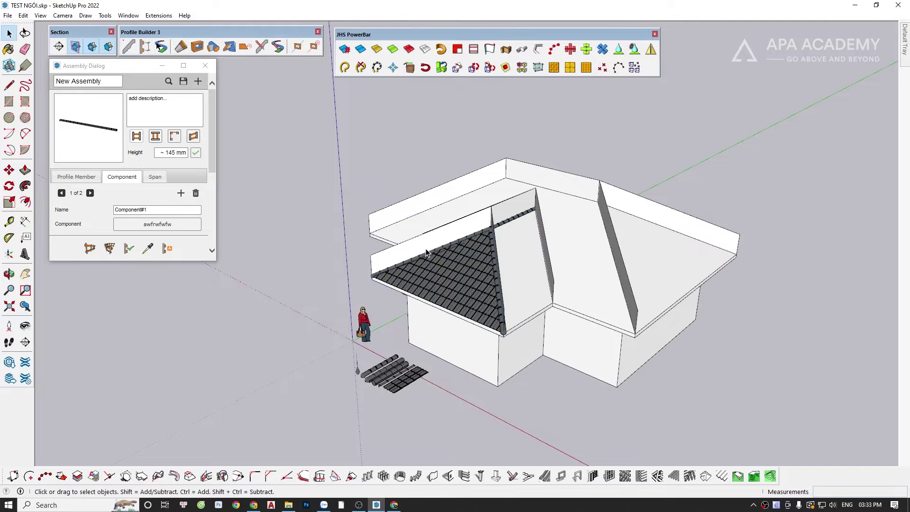
Select the roof group and the tiles on the left hip slope.
left_click(508, 215)
middle_click_drag(493, 226, 801, 247)
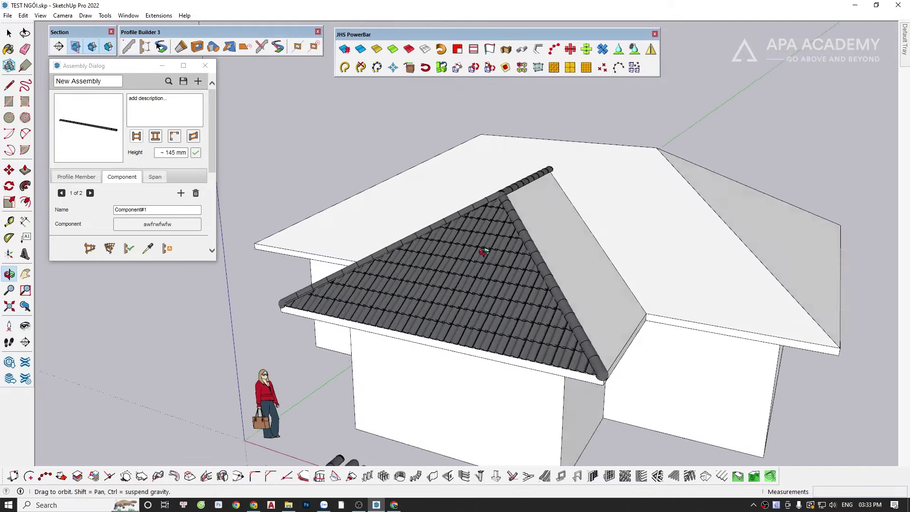
left_click(445, 277)
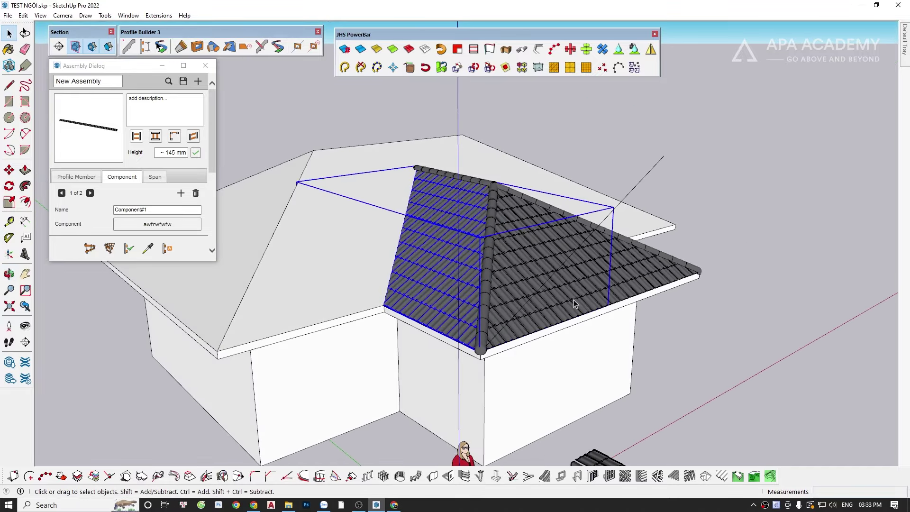
middle_click_drag(444, 277, 546, 299)
key("space")
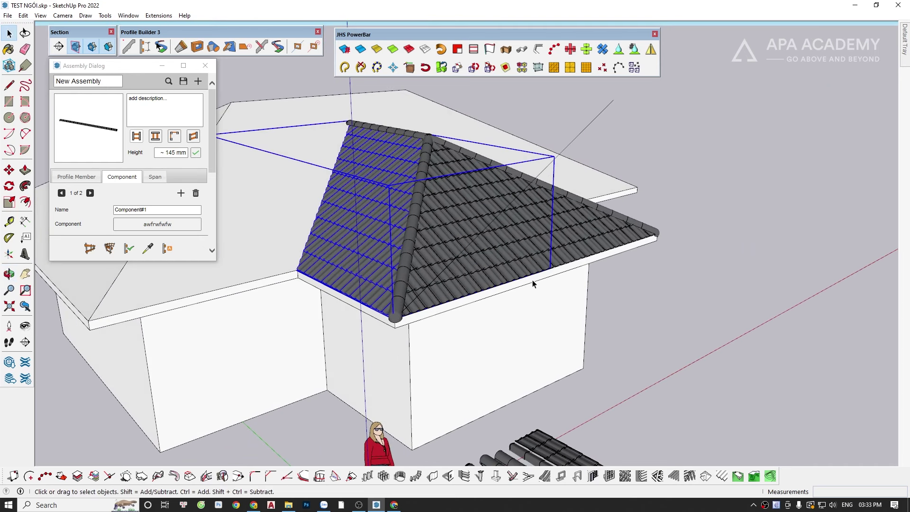
Enable the Mirror toolbar and move it out of the way.
right_click(495, 70)
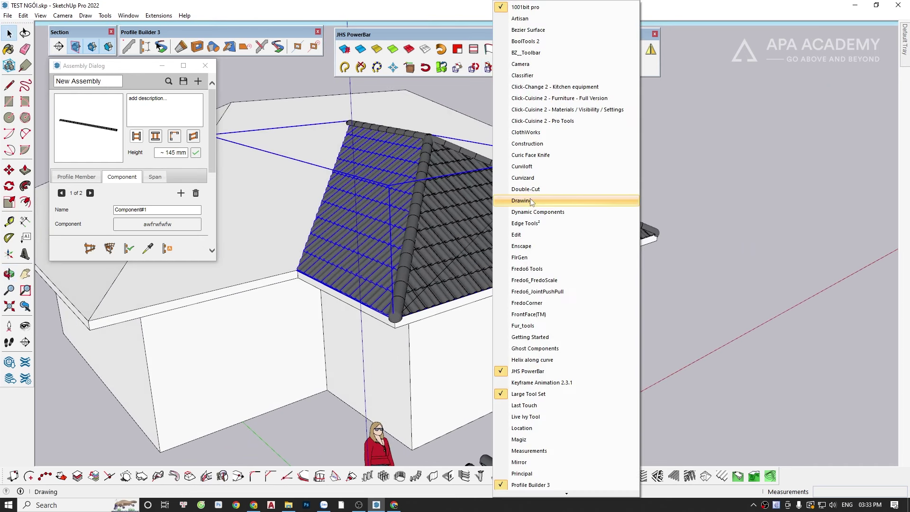
scroll(532, 247, "down", 1)
scroll(528, 266, "down", 2)
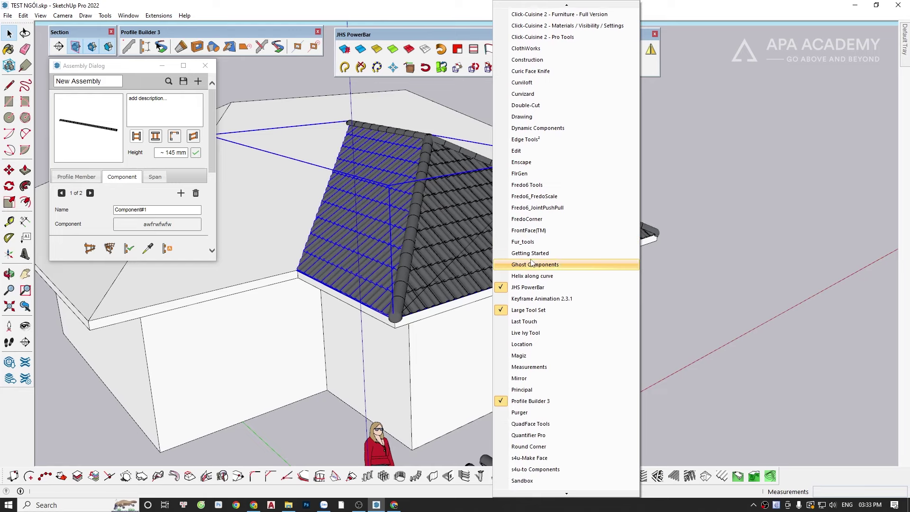
scroll(525, 303, "down", 2)
left_click(521, 344)
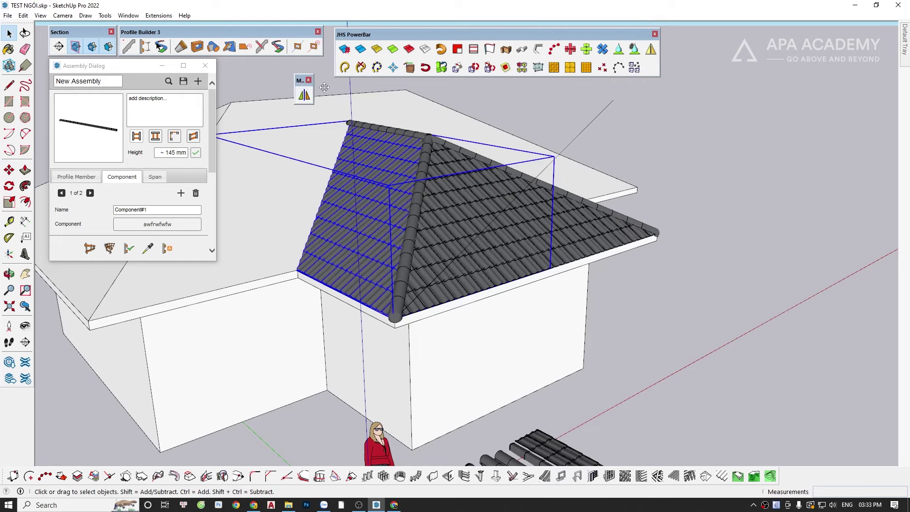
left_click_drag(275, 57, 658, 102)
Mirror the selected slope tiles across two eave points, keeping the originals.
left_click(662, 114)
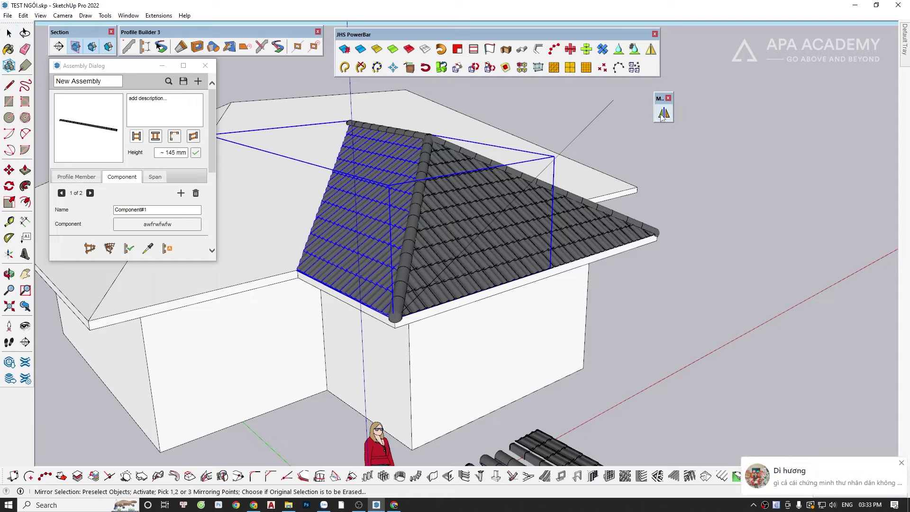
left_click(902, 463)
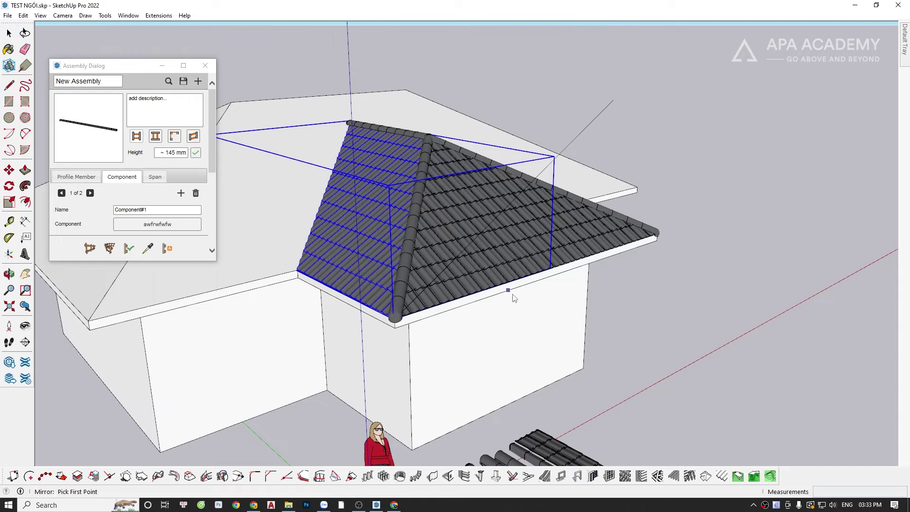
left_click(549, 278)
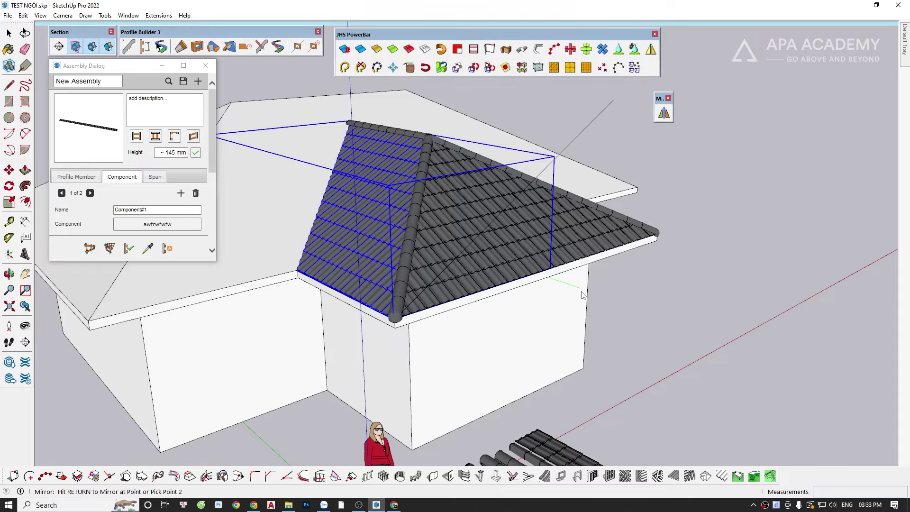
left_click(603, 272)
left_click(484, 274)
Delete the leftover guide line along the roof edge and inspect the finished roof.
middle_click_drag(496, 275, 420, 194)
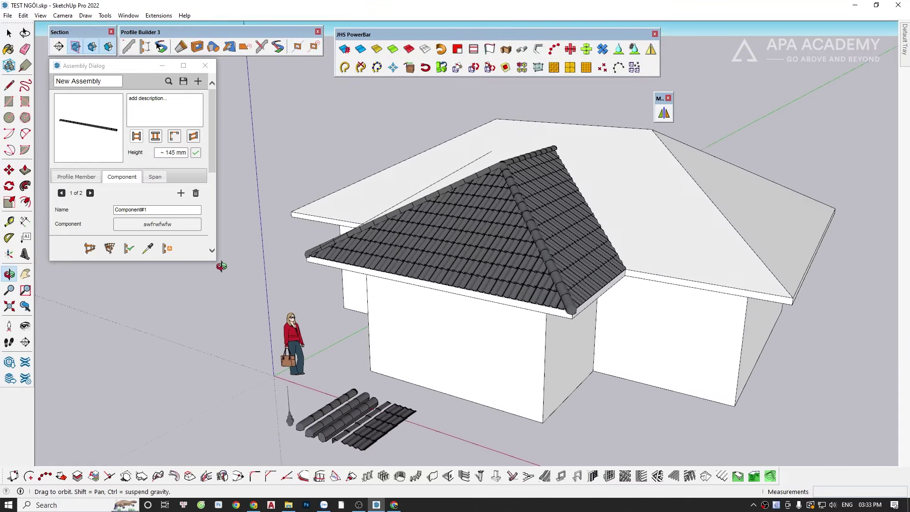
scroll(419, 195, "up", 3)
left_click(396, 200)
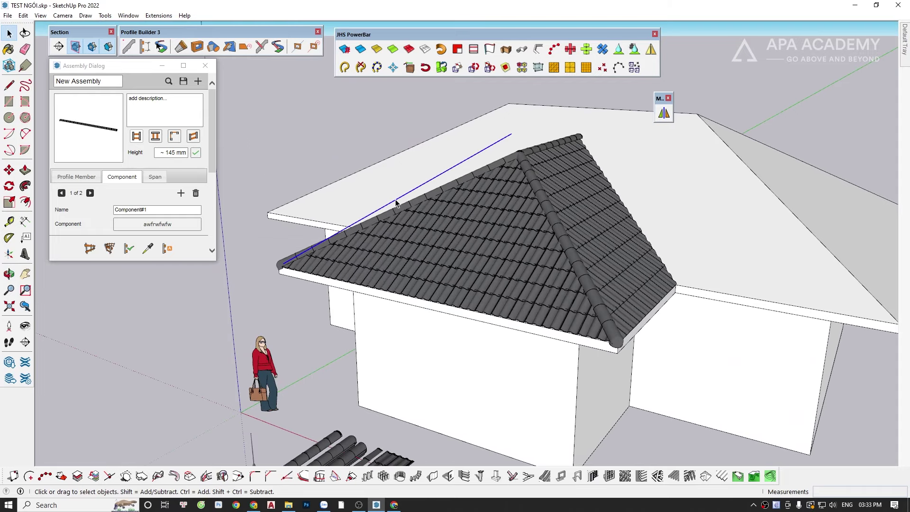
key("Delete")
mouse_move(519, 251)
middle_mouse_down()
mouse_move(445, 222)
mouse_move(578, 216)
middle_mouse_up()
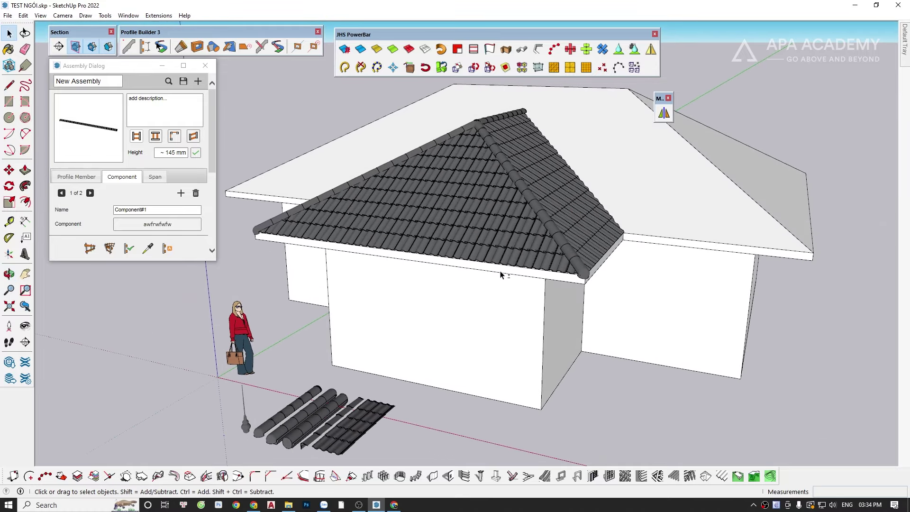